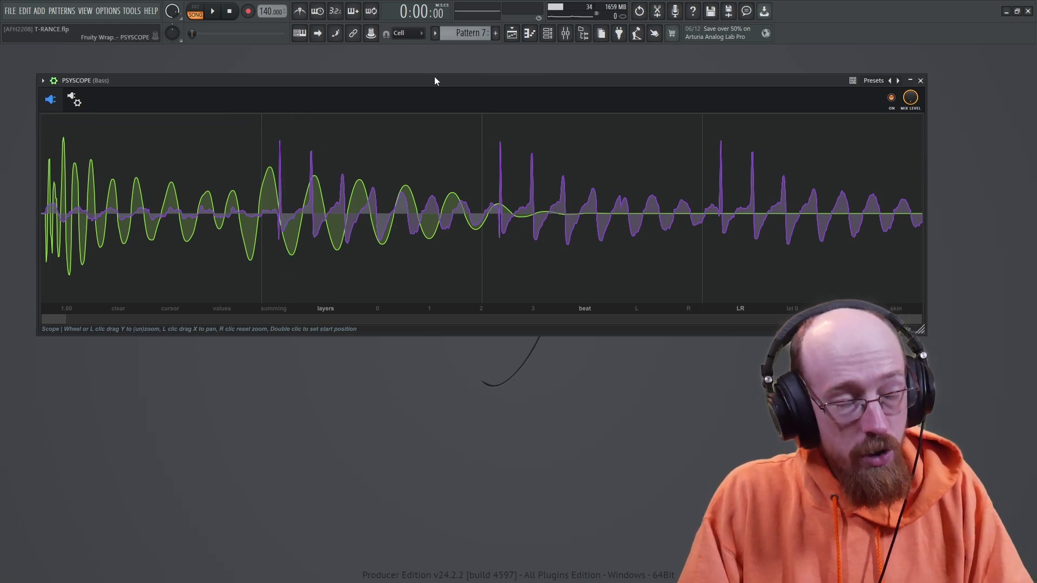
Start playback of the T-RANCE project to watch Psyscope's kick and bass layers live
key("space")
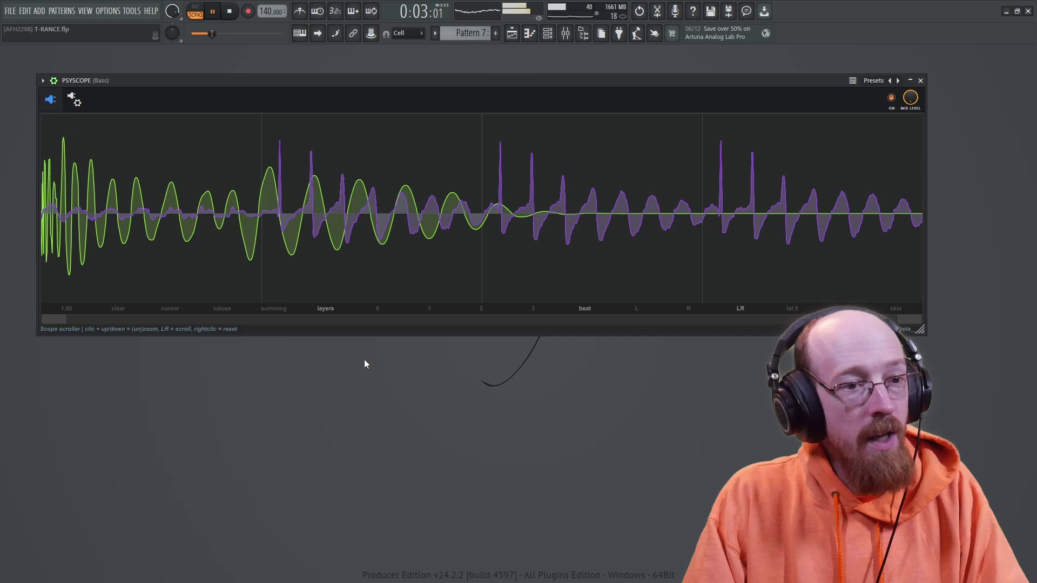
Change Psyscope's sync division from beat to 1/16 and replay to view the layers close up
key("space")
left_click(575, 309)
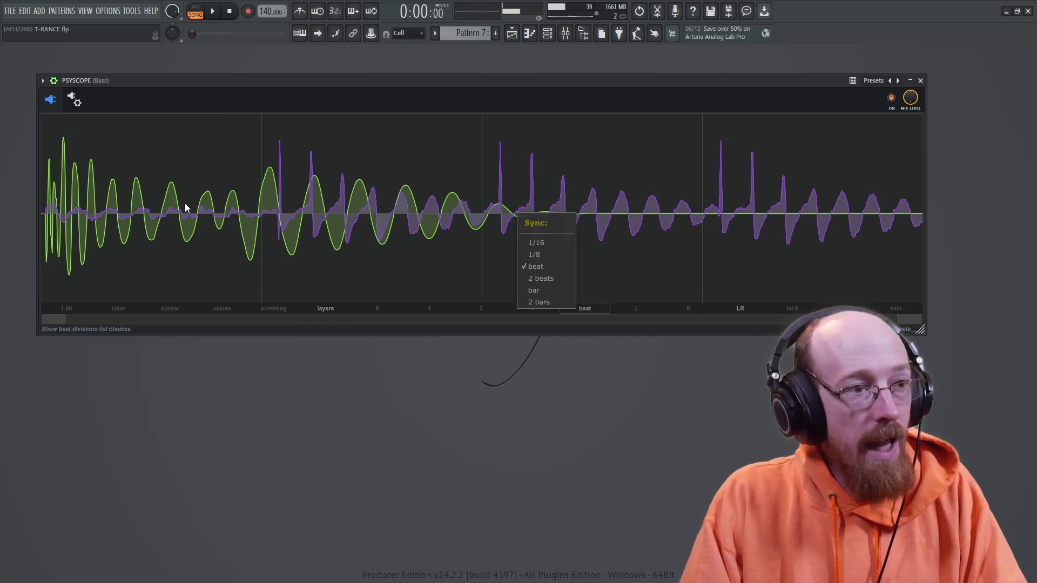
left_click(546, 247)
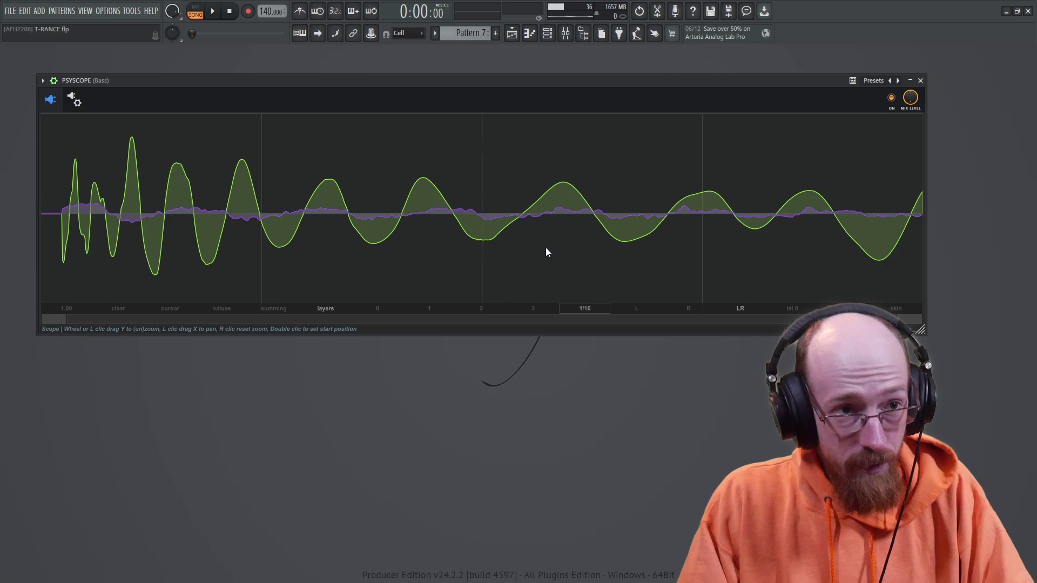
key("space")
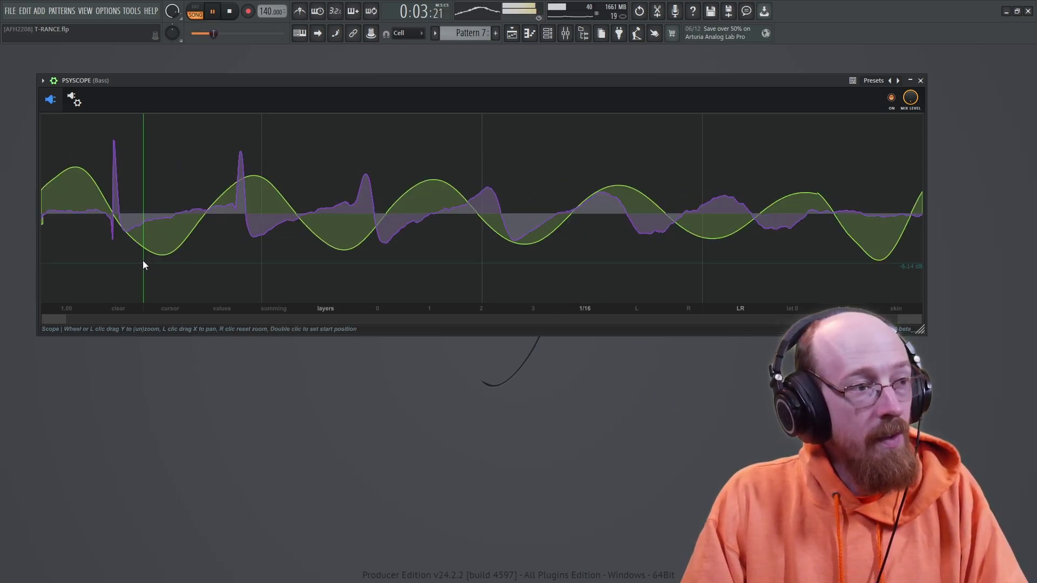
key("space")
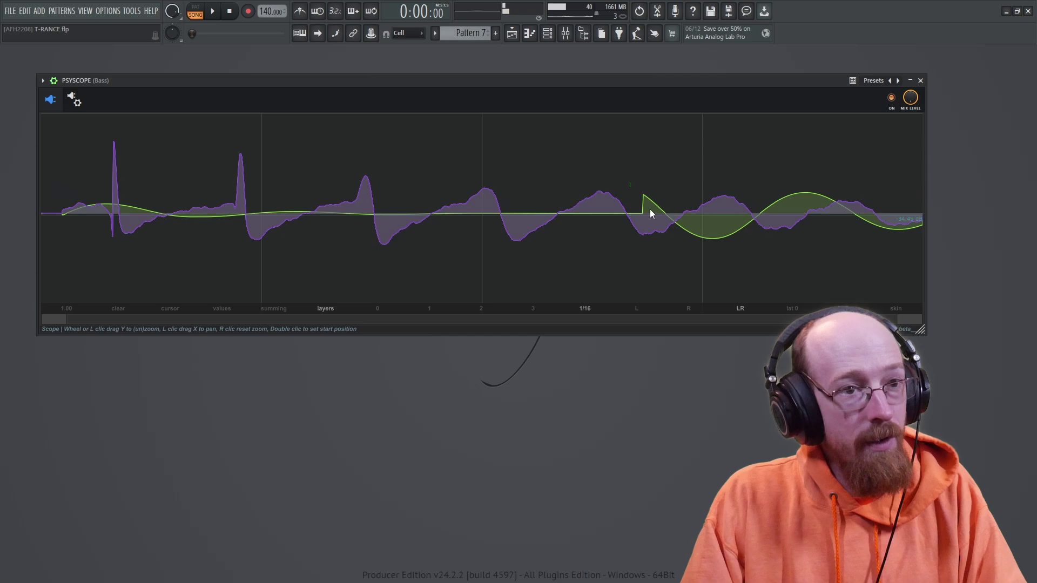
left_click(592, 313)
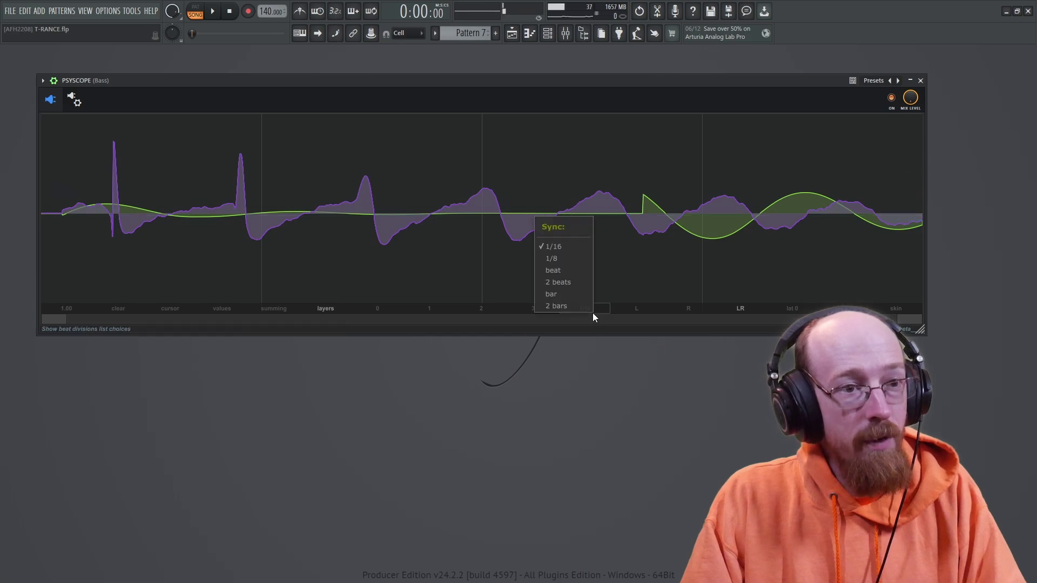
Set Psyscope's sync back to beat, replay briefly, and zoom in and out on the capture
left_click(578, 271)
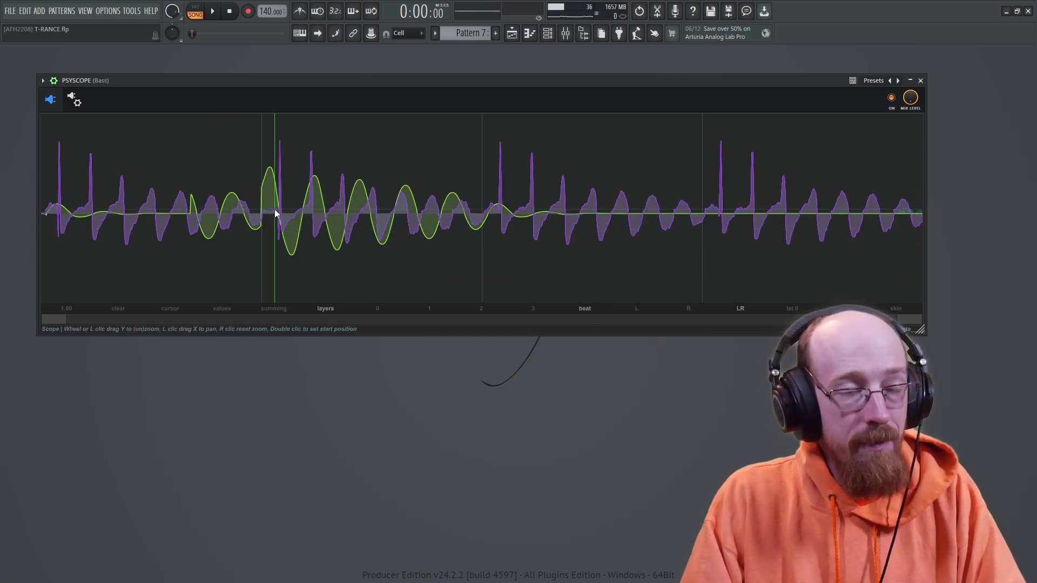
key("space")
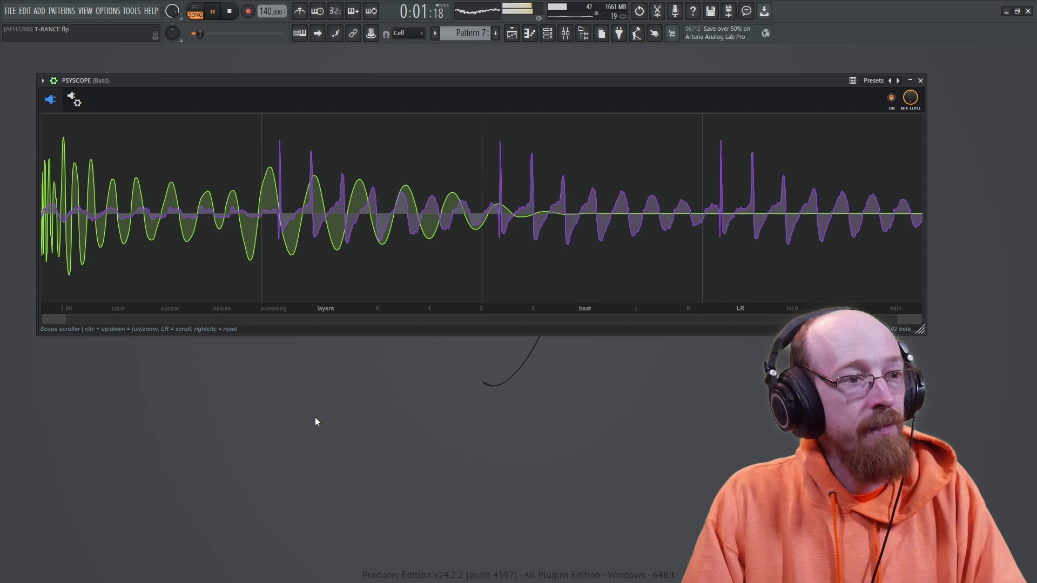
key("space")
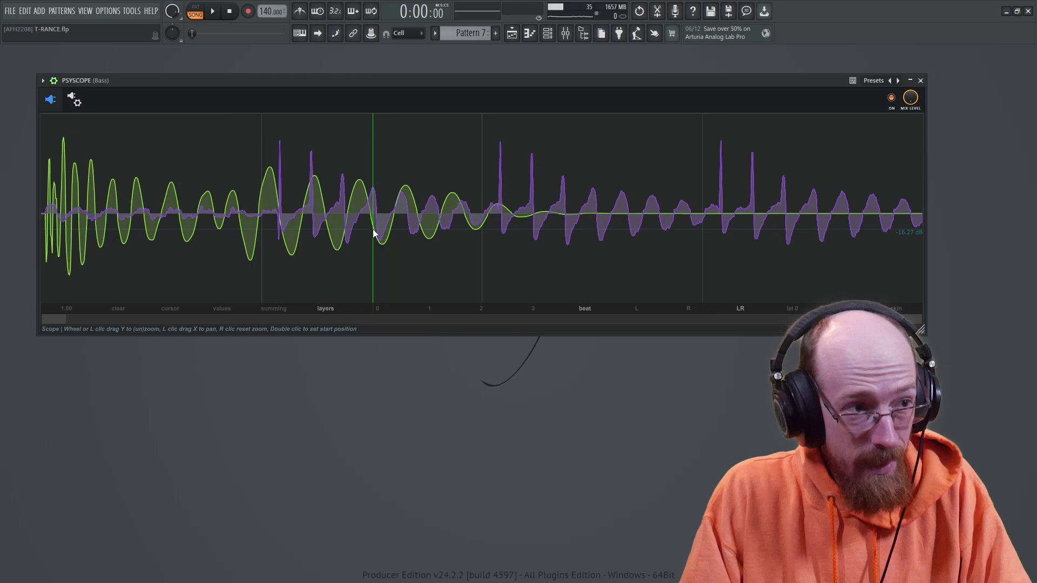
scroll(360, 232, "up", 6)
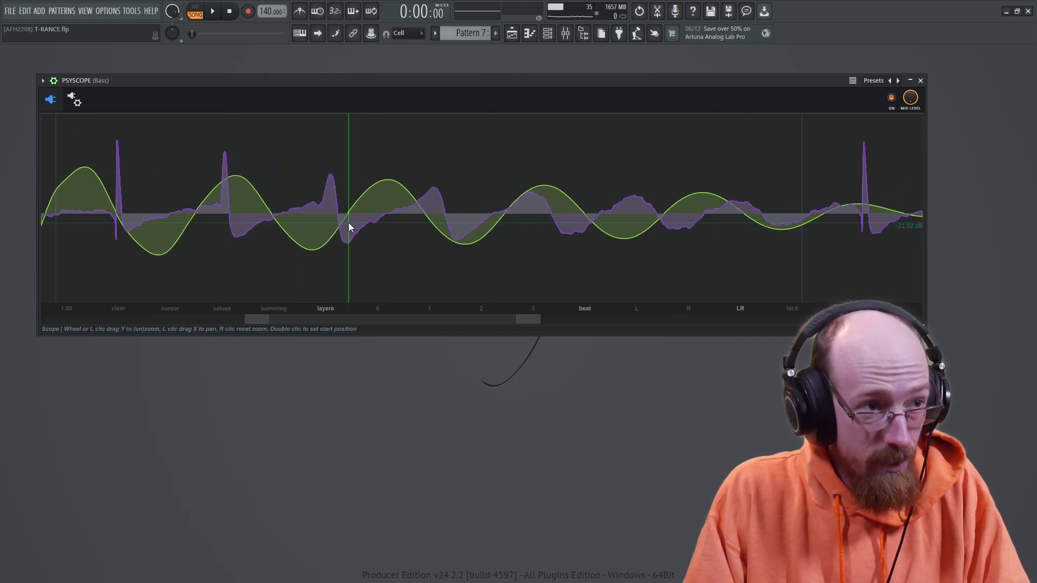
scroll(361, 226, "down", 8)
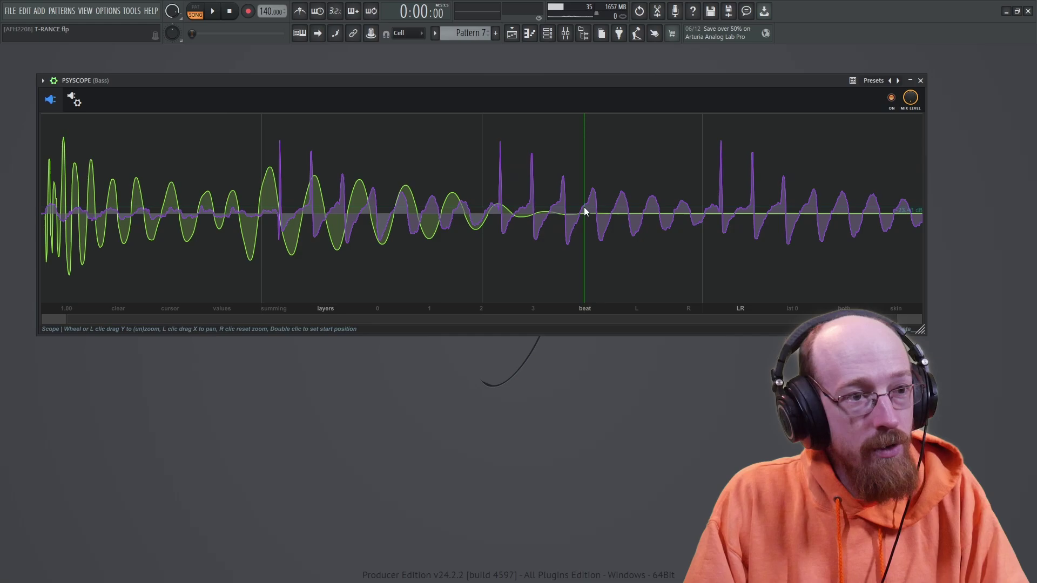
Solo each Psyscope input layer in turn (1, 2, 3, 0) to compare their waveforms
left_click(407, 313)
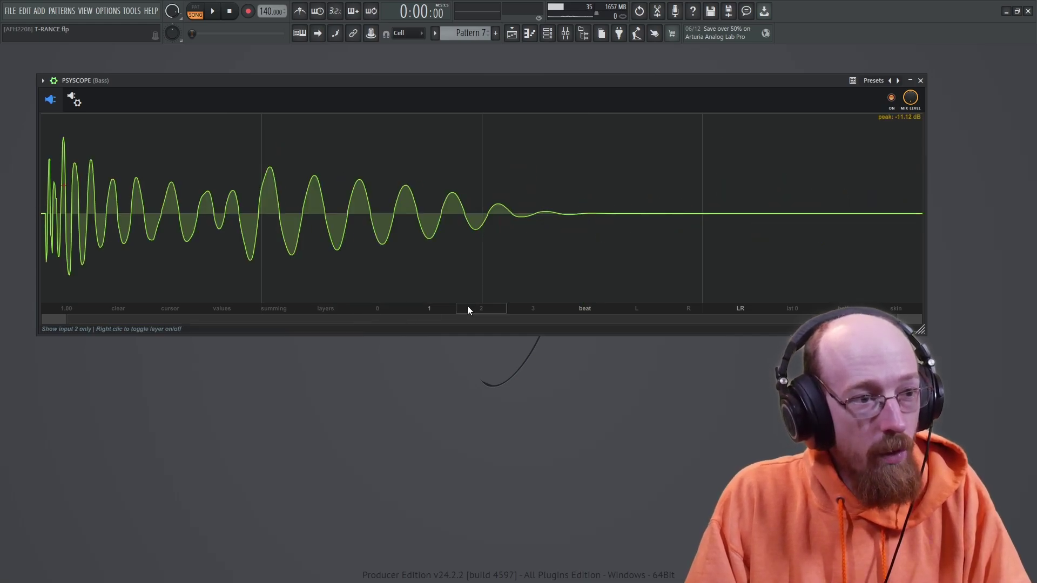
left_click(468, 310)
left_click(520, 312)
left_click(430, 309)
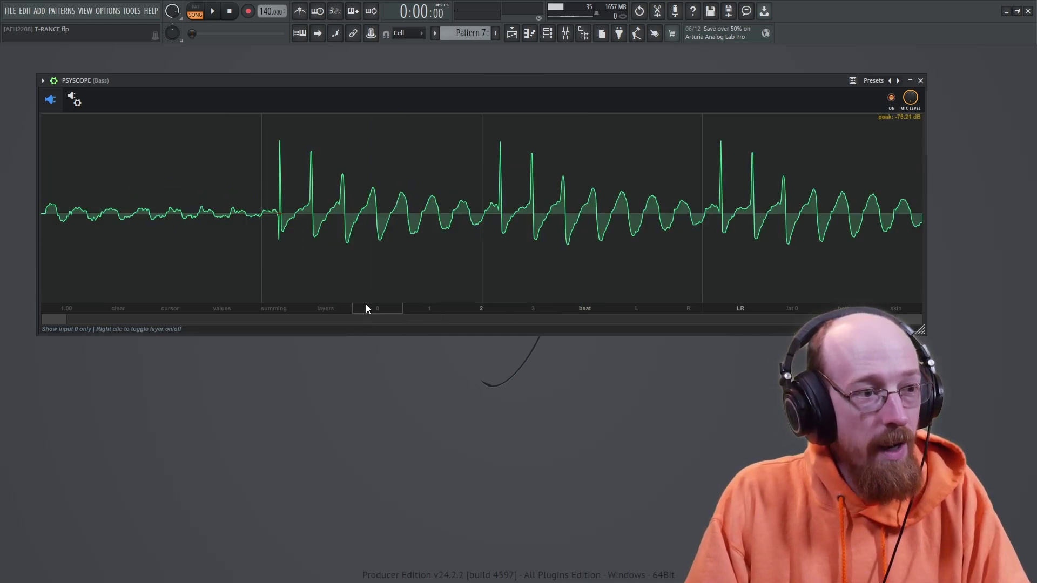
left_click(368, 309)
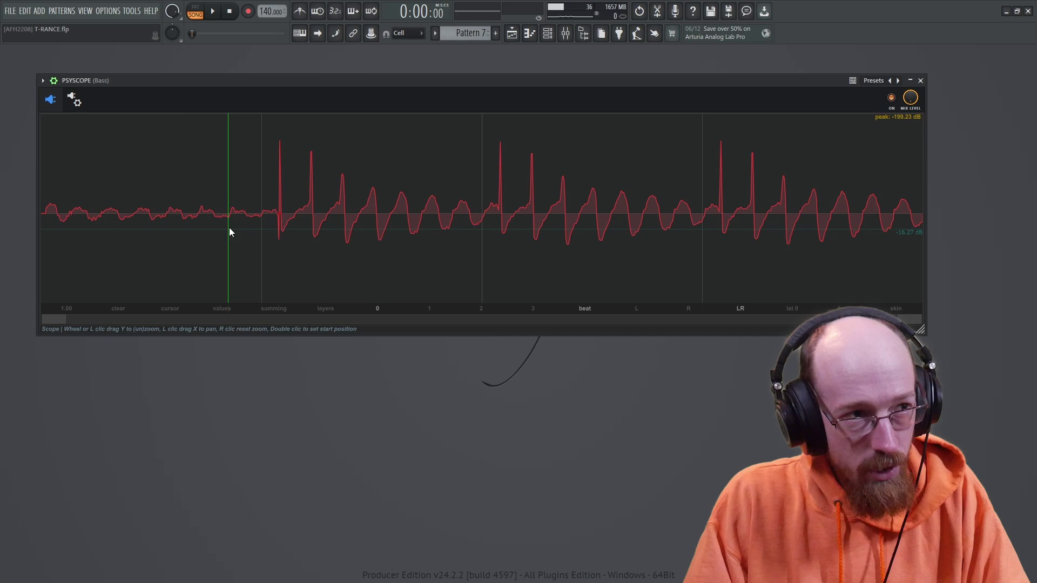
left_click(429, 306)
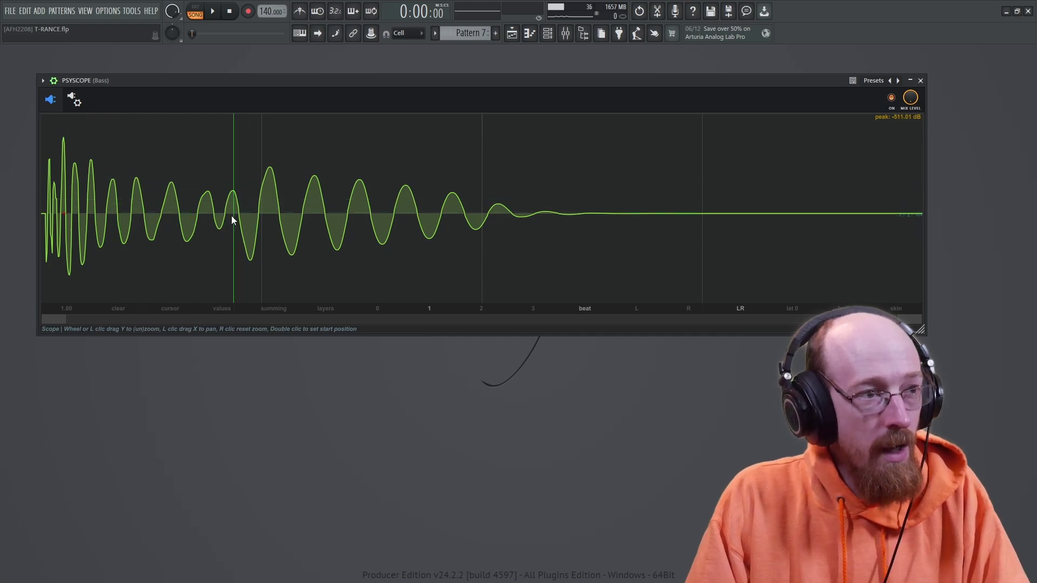
left_click(478, 308)
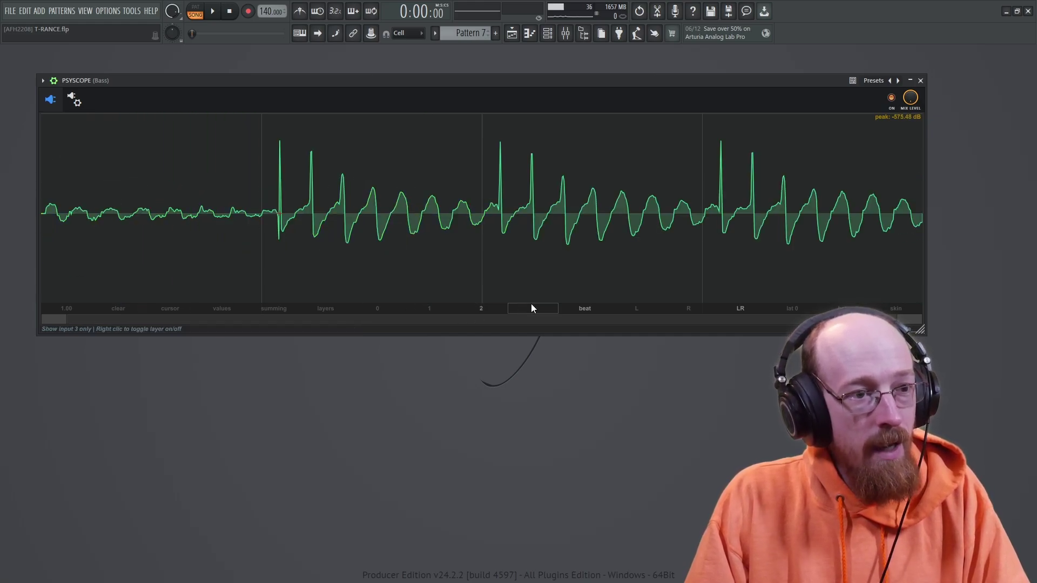
left_click(530, 306)
left_click(469, 312)
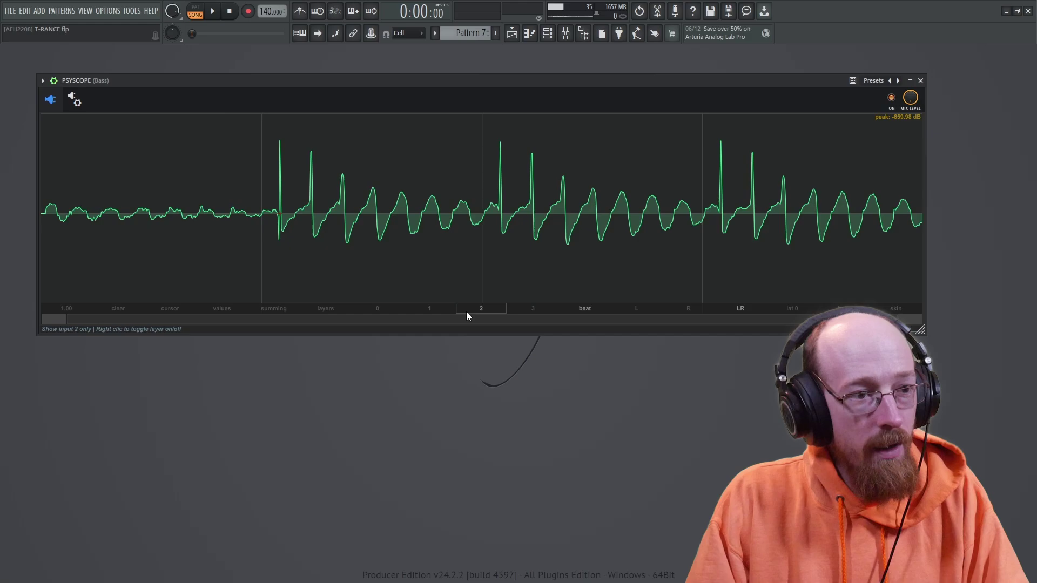
left_click(520, 313)
left_click(497, 312)
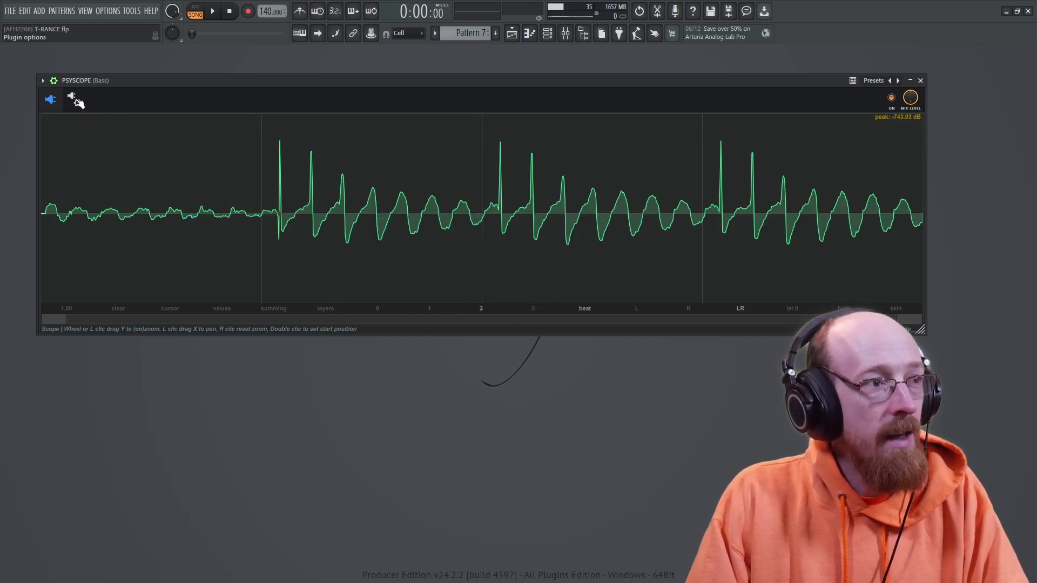
left_click(75, 100)
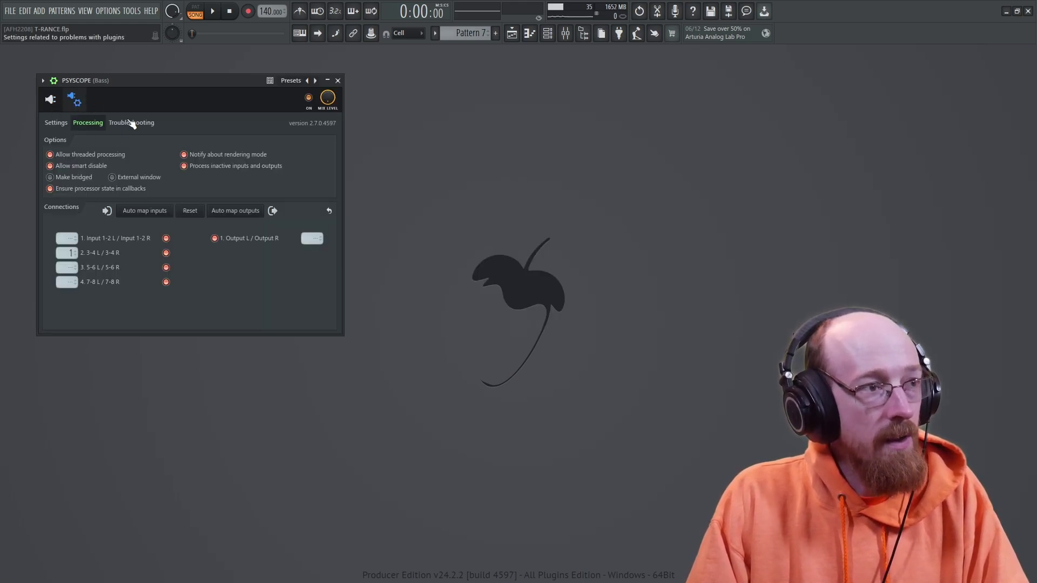
left_click(67, 252)
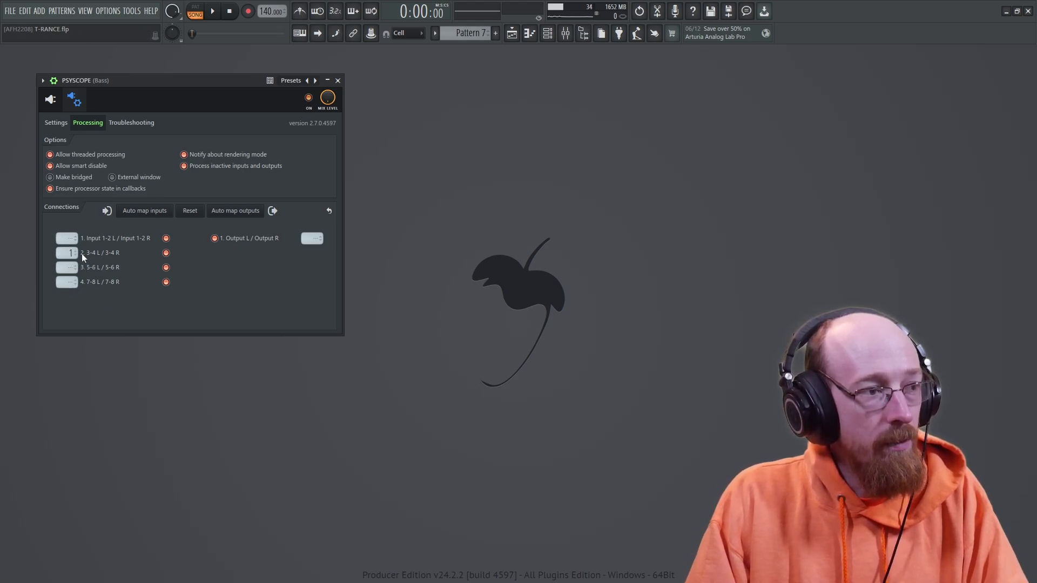
Return to the scope display and isolate input 1's decaying green waveform
left_click(50, 100)
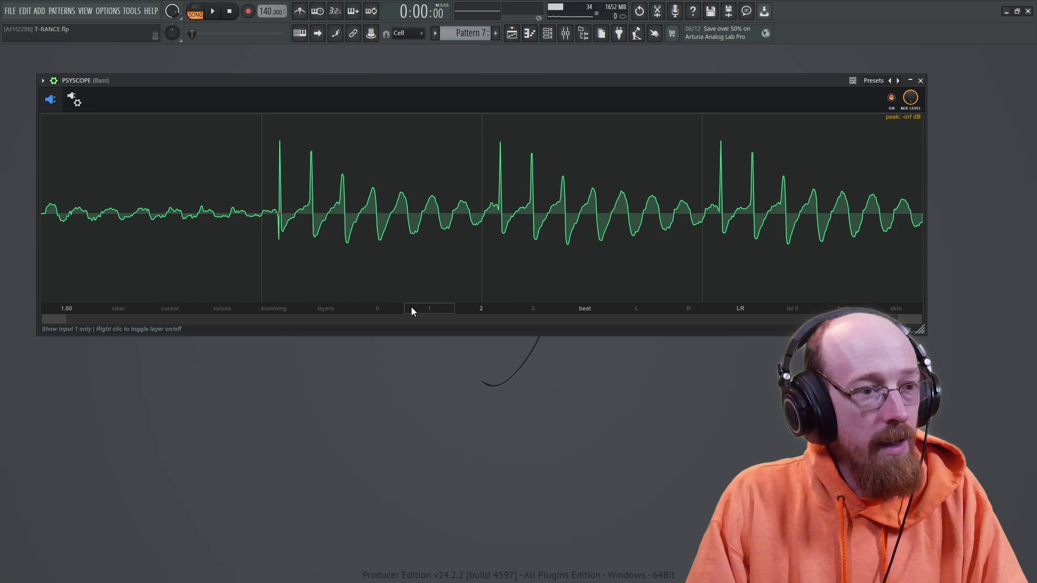
left_click(429, 308)
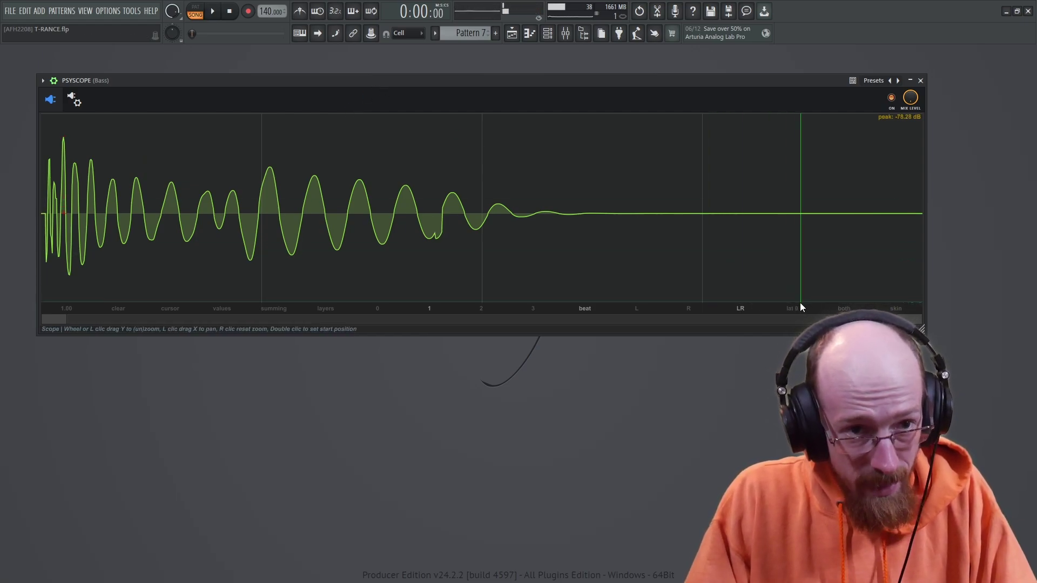
Draw the waveforms as unfilled lines, then try the 3_light skin and revert to 1_dark
left_click(846, 307)
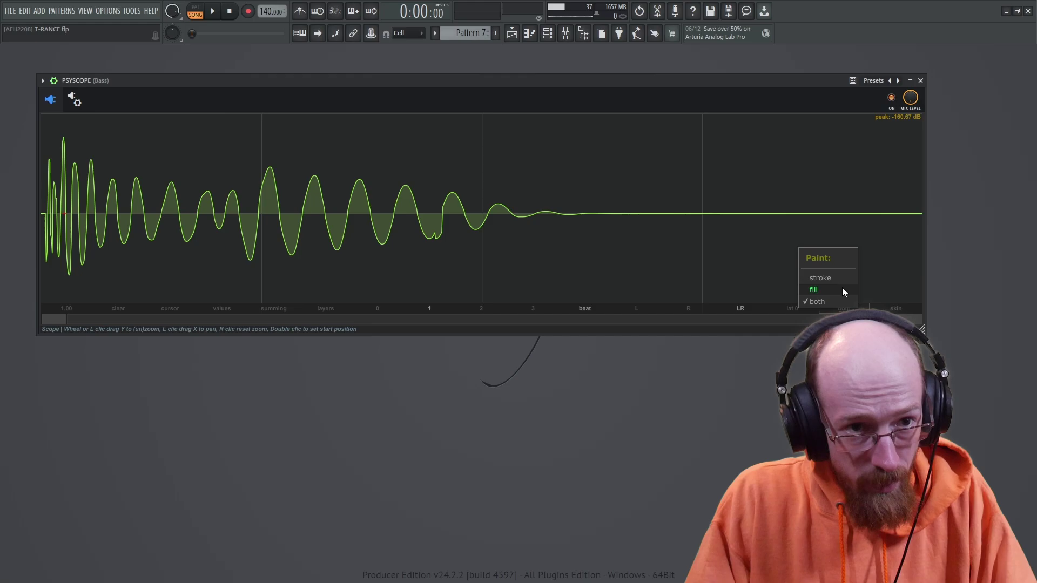
left_click(820, 277)
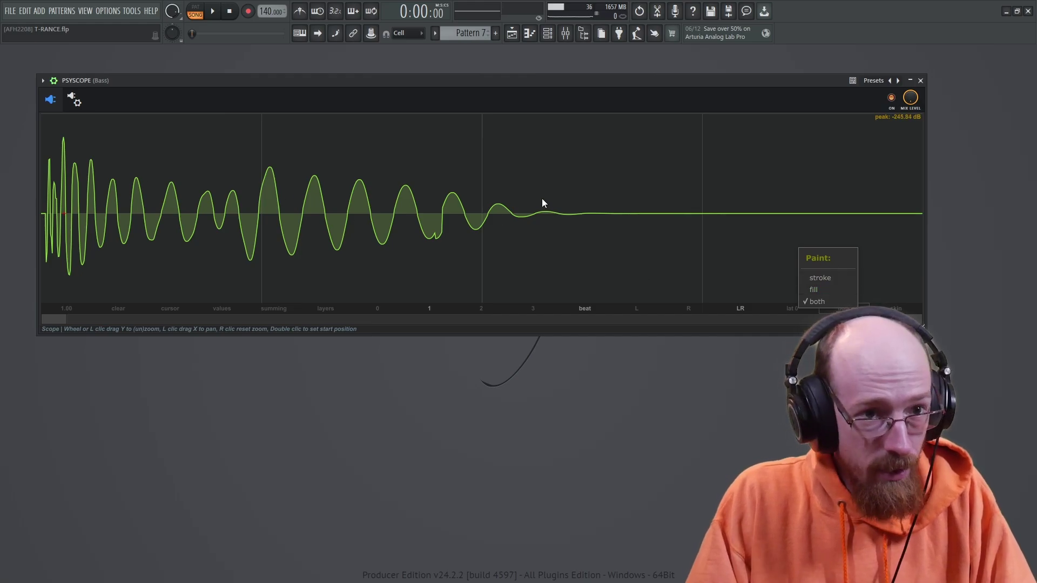
left_click(895, 308)
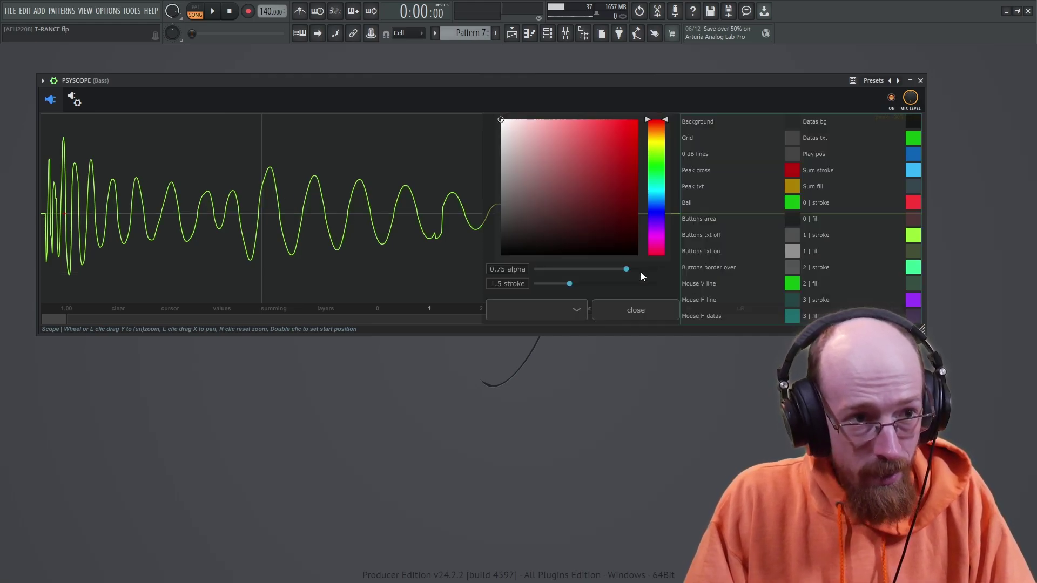
left_click(576, 311)
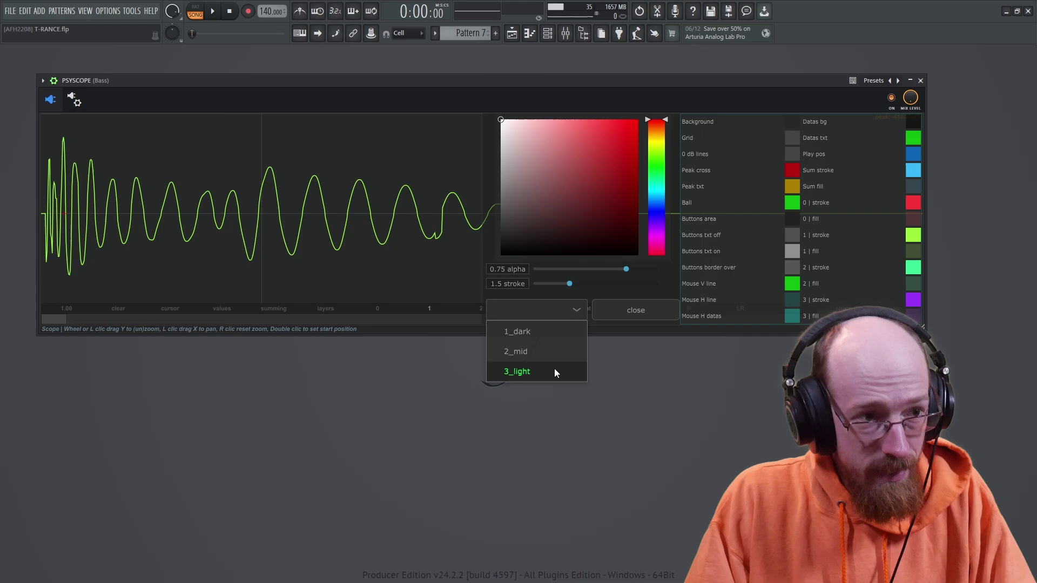
left_click(554, 368)
left_click(573, 316)
left_click(566, 332)
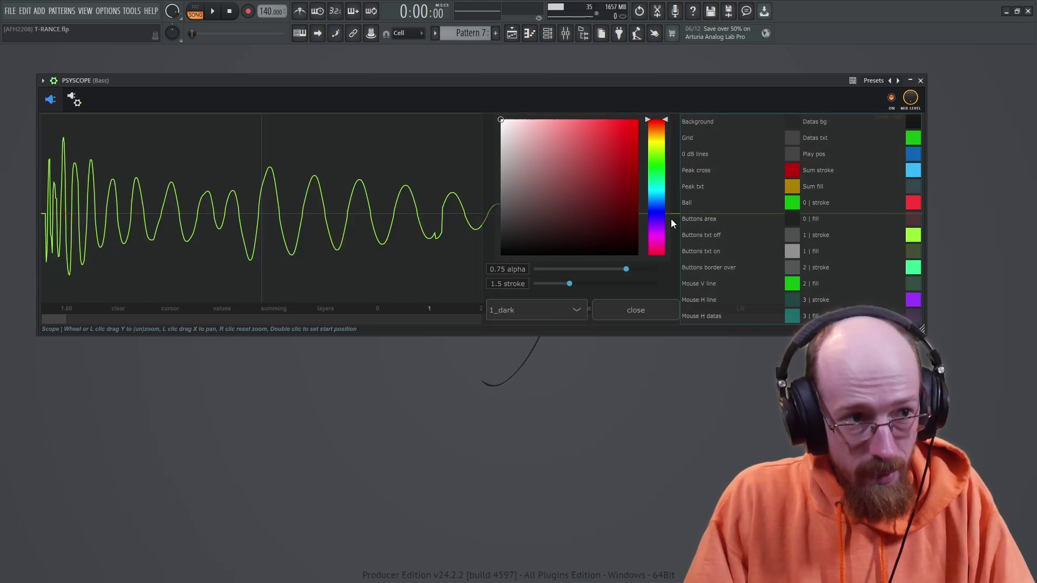
Close the colour settings and switch Psyscope from overlaid layers to a summed waveform
left_click(656, 311)
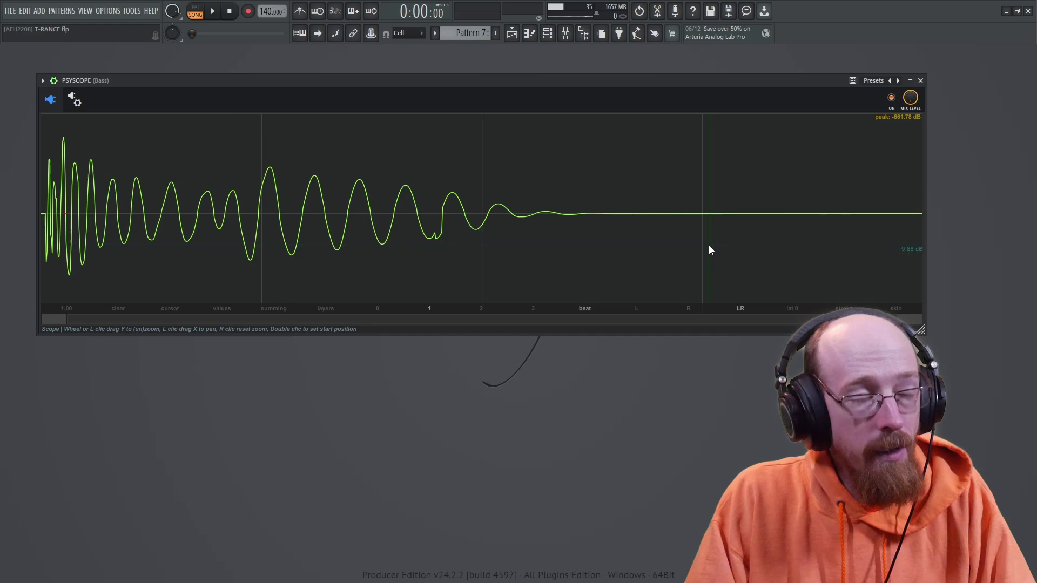
left_click(323, 312)
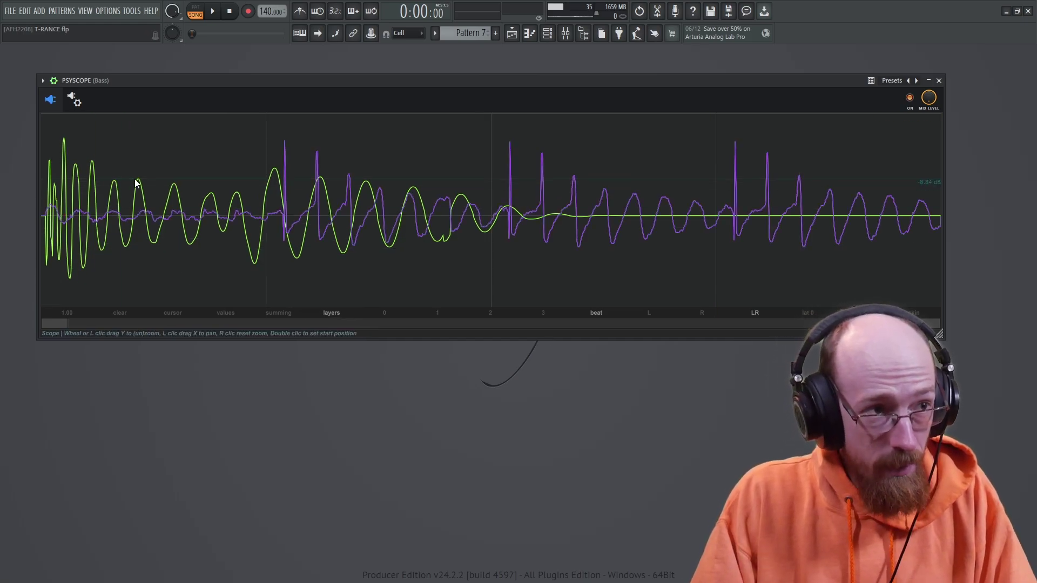
left_click(294, 313)
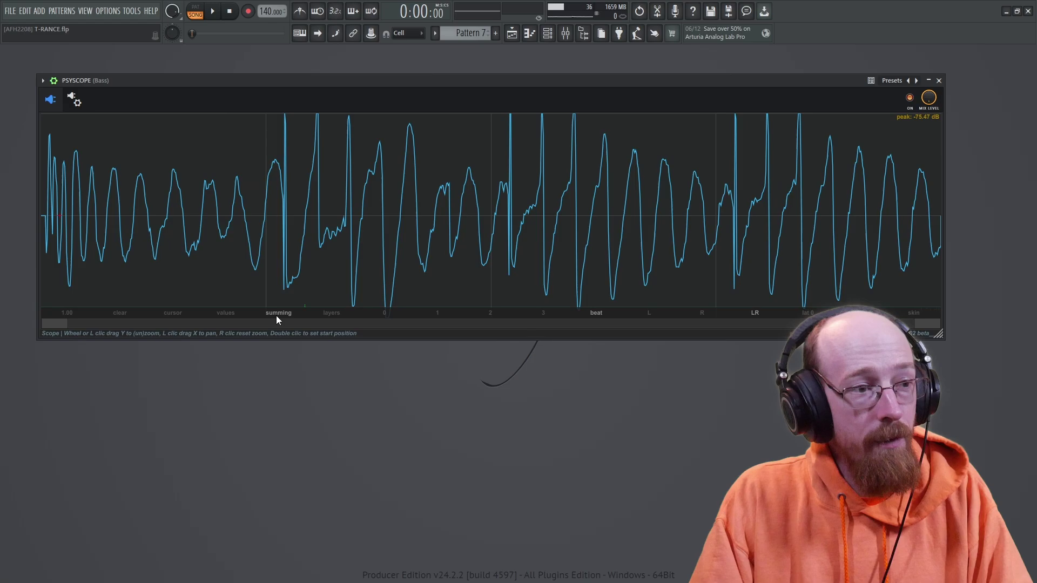
Set the waveform scale multiplier to 1.00 after dragging it smaller
left_click(70, 313)
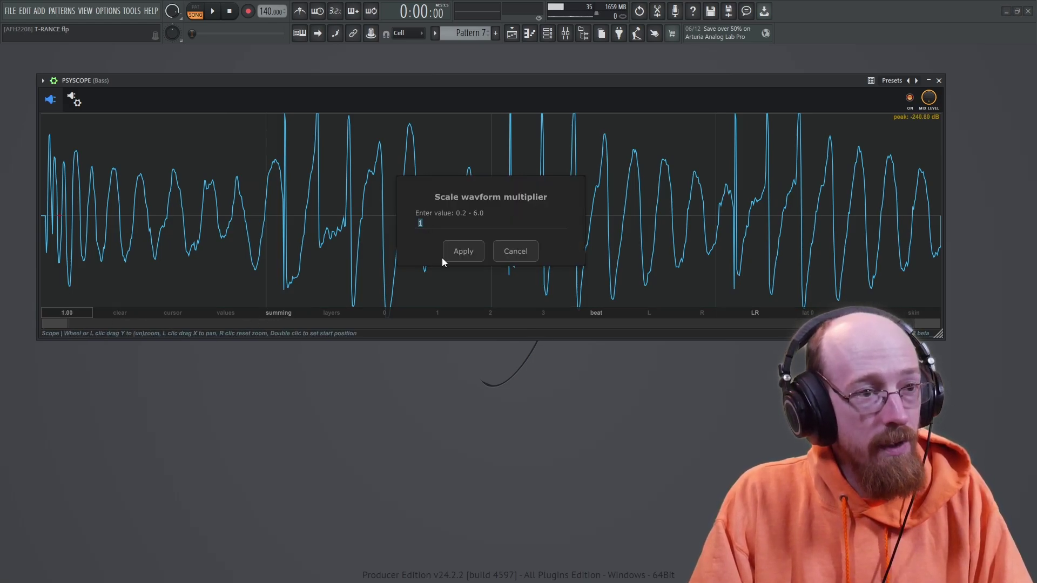
left_click(527, 252)
left_click_drag(77, 312, 78, 361)
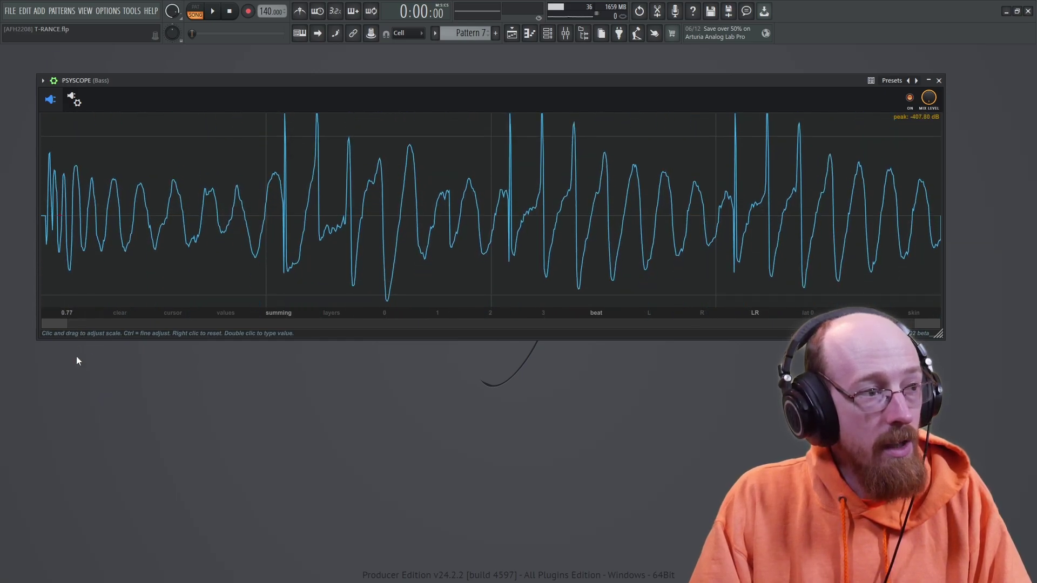
left_click(70, 312)
type("1")
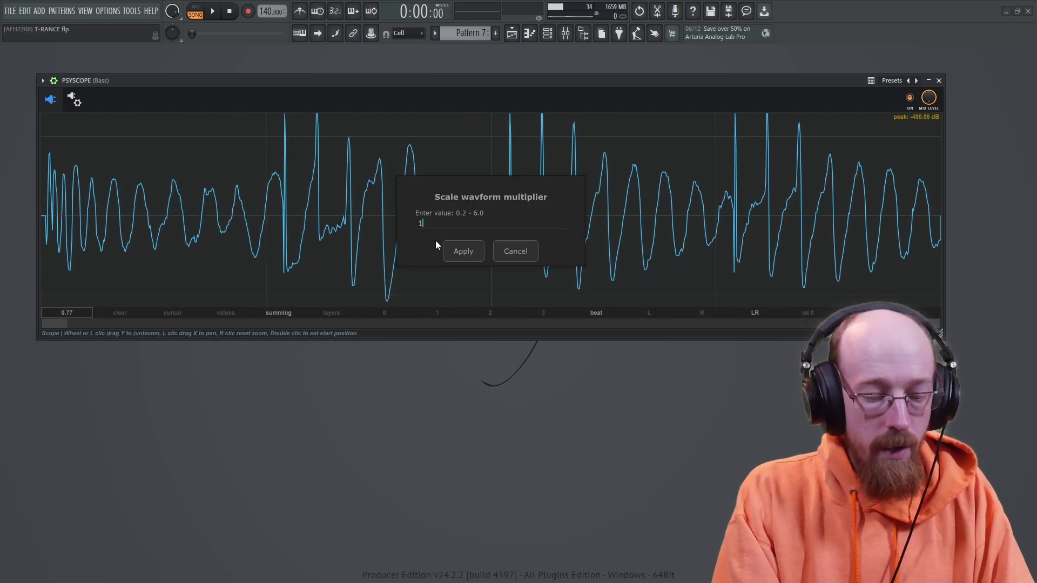
key("Return")
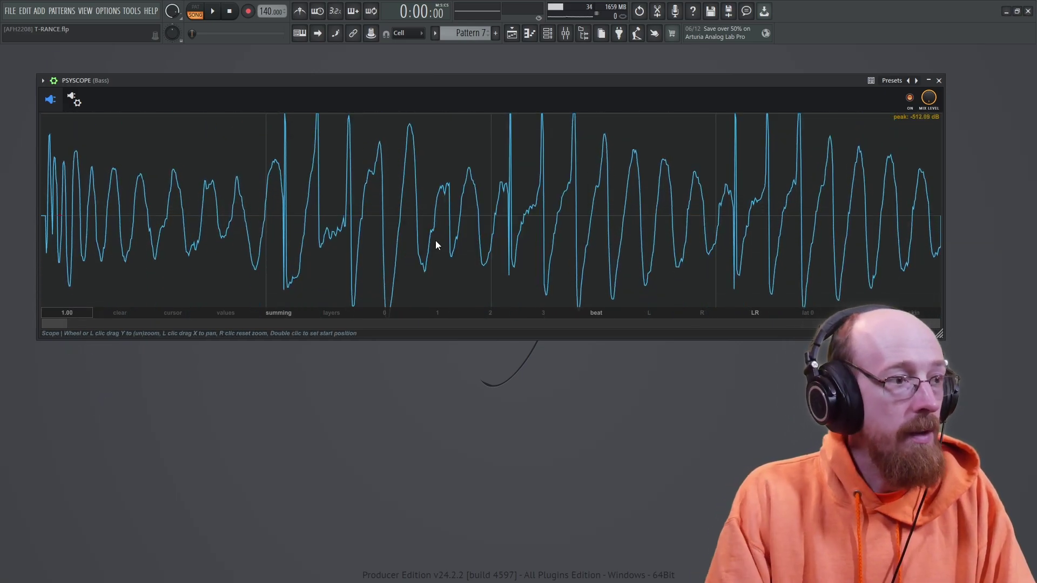
Clear the scope, play the track, and capture it over a 2-beat window
left_click(130, 313)
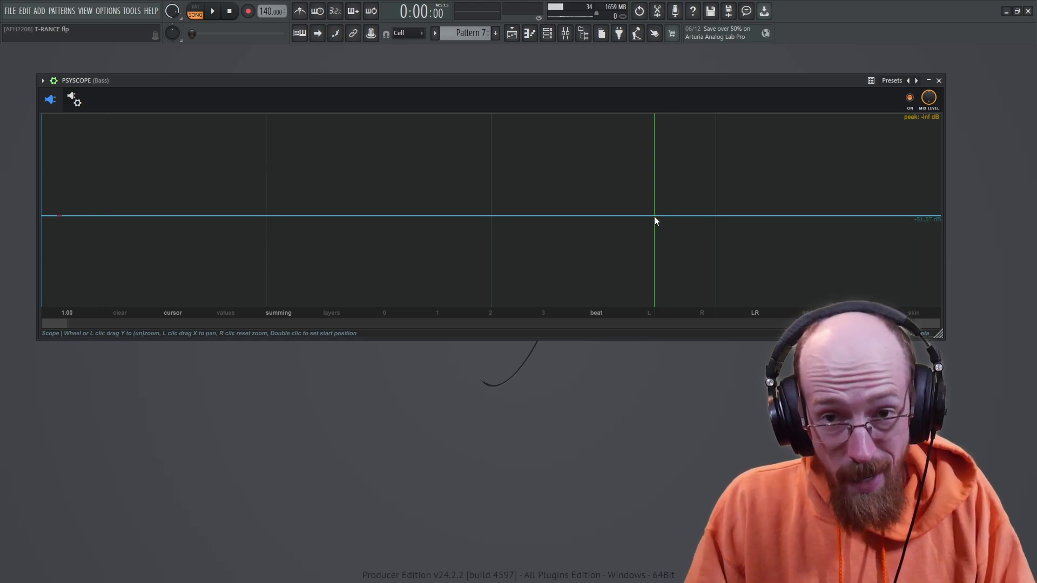
key("space")
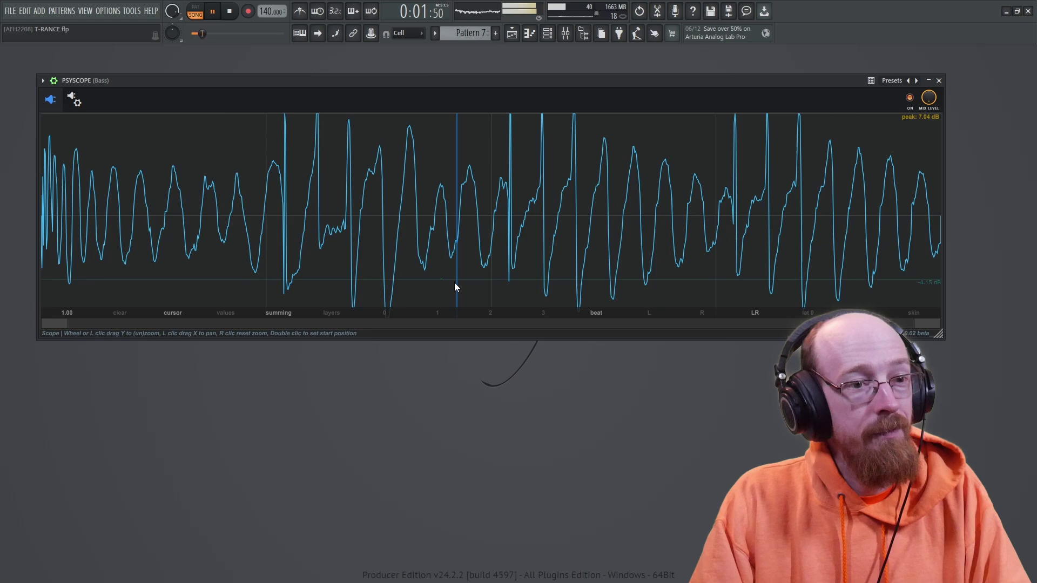
left_click(604, 315)
left_click(596, 287)
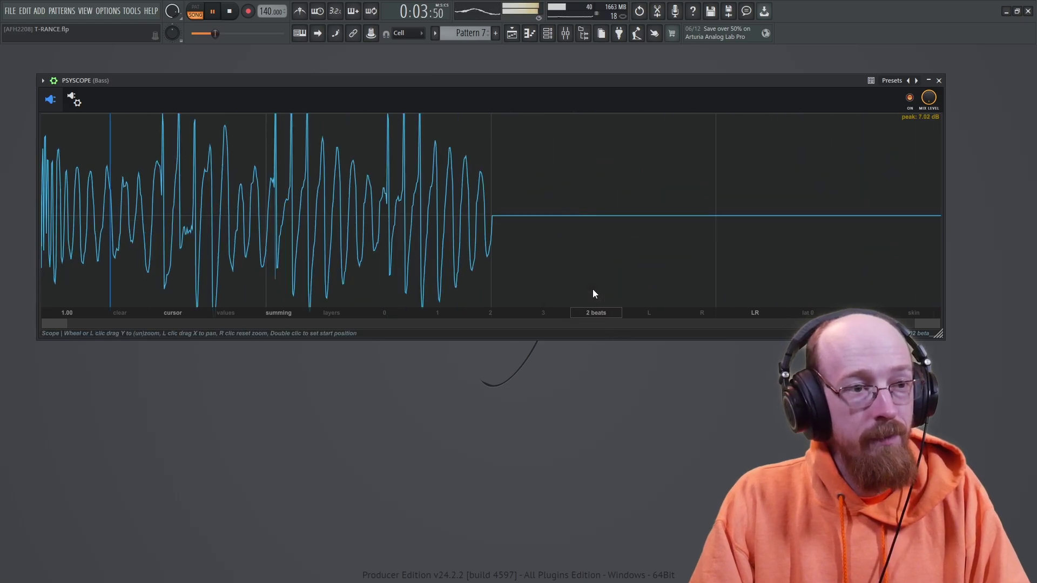
key("space")
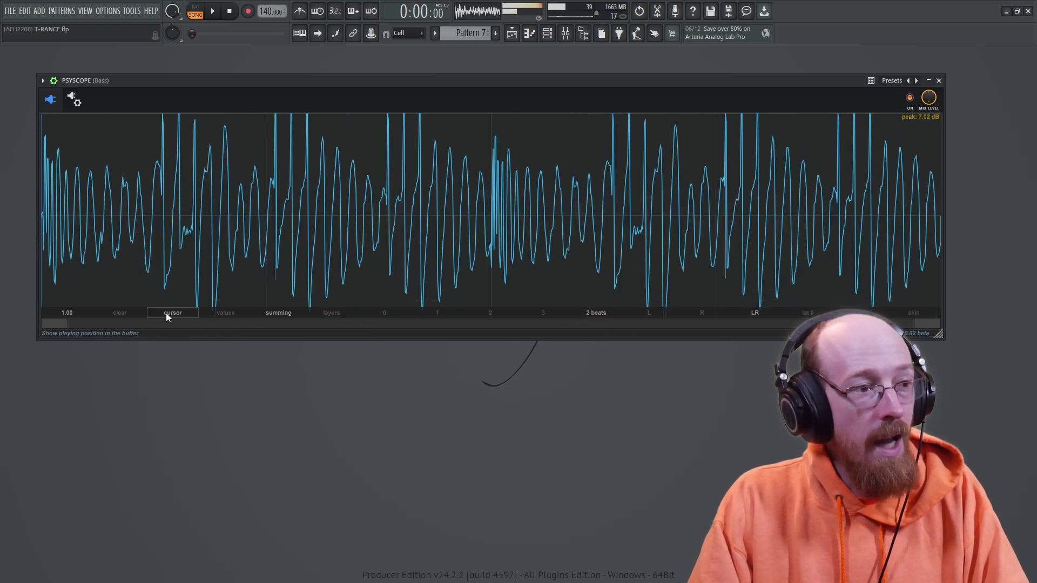
Turn on the 'values' readout showing dB, time and beat across the waveform
left_click(229, 313)
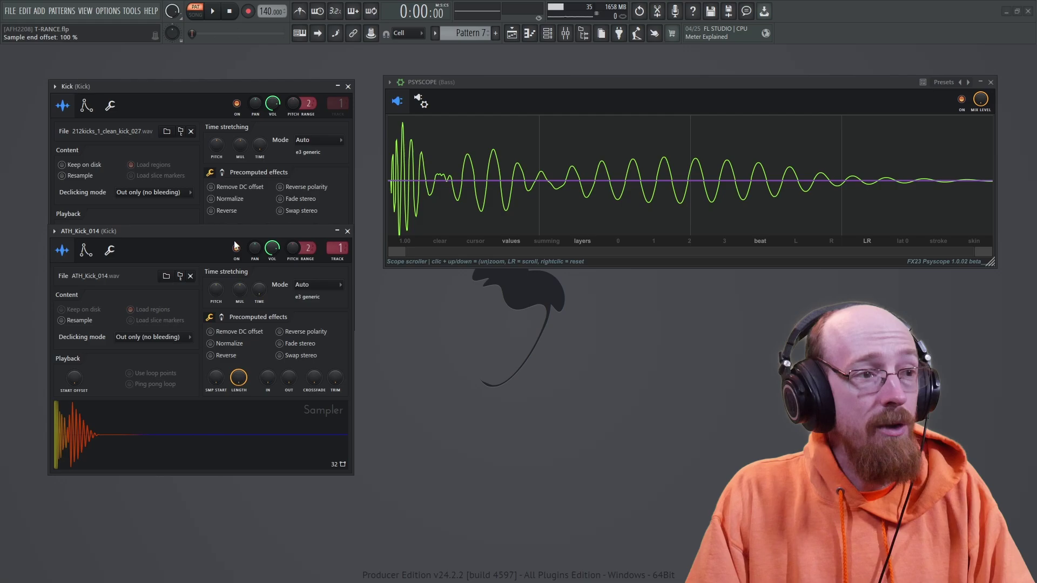
Play and stop the track to compare the Kick and ATH_Kick_014 layers in Psyscope
key("space")
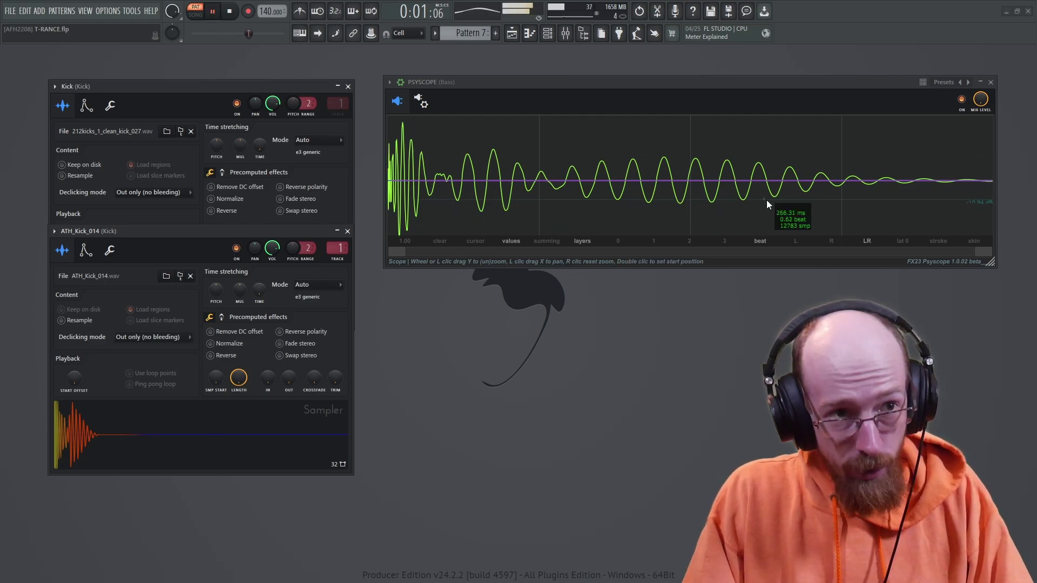
key("space")
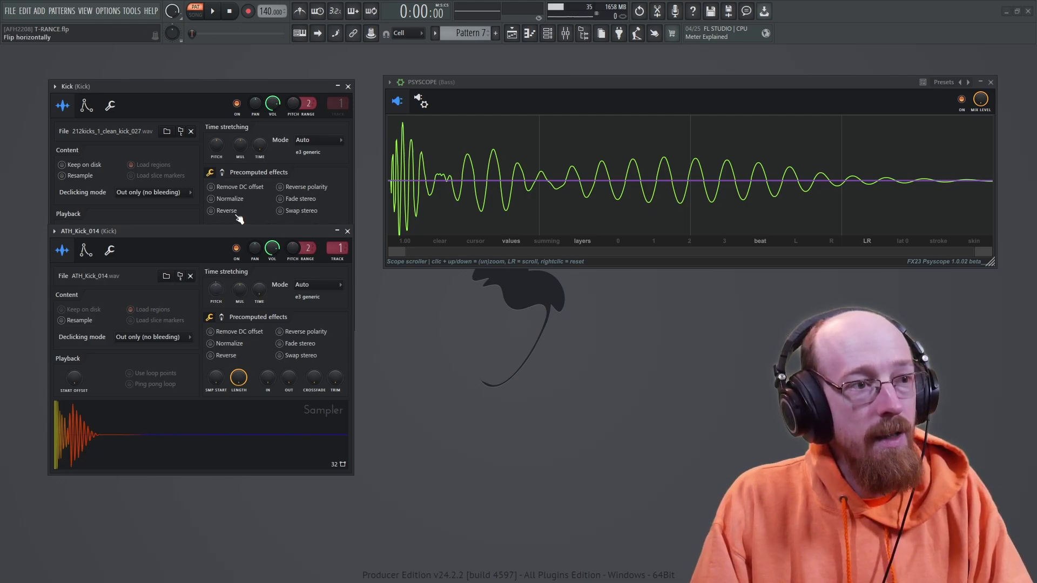
Play the kick layers twice to check the -38 cent detune's phase alignment in Psyscope
key("space")
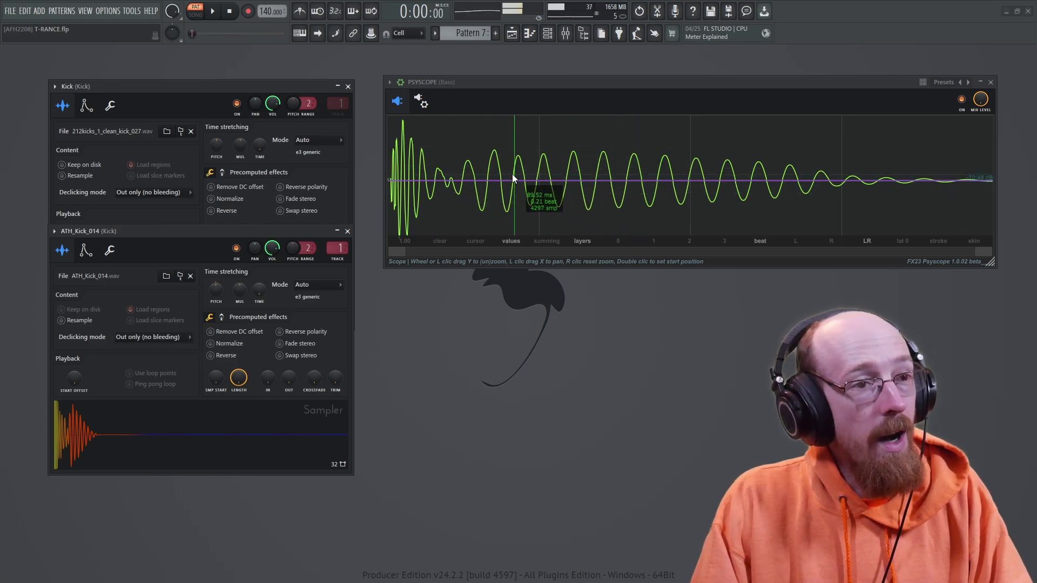
key("space")
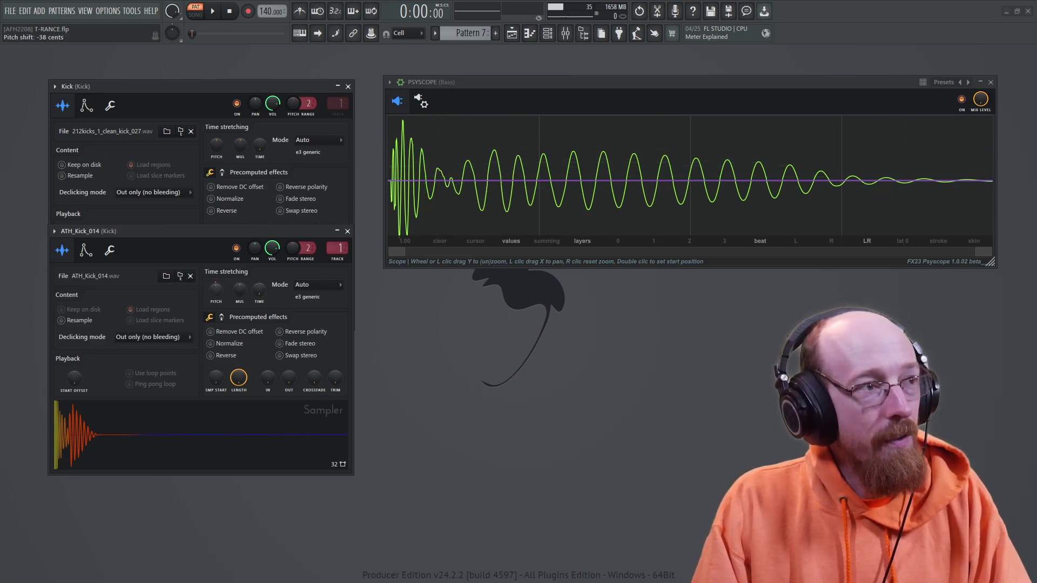
key("space")
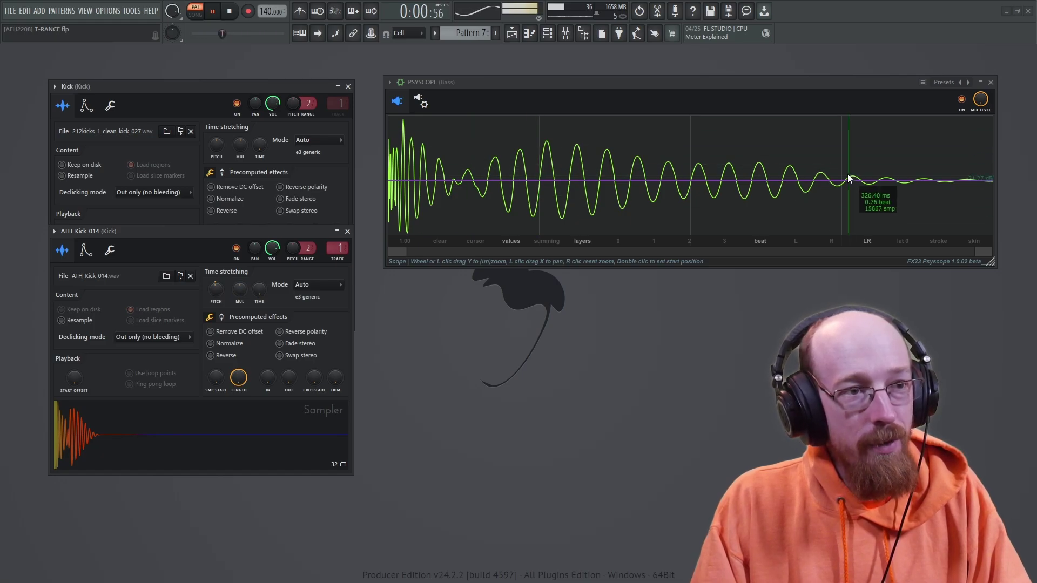
key("space")
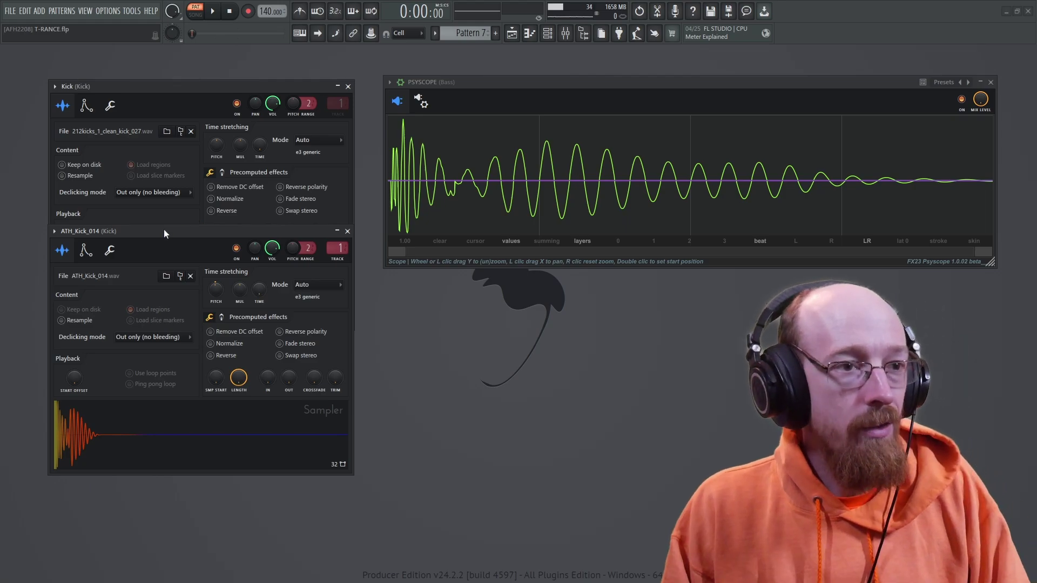
Close both kick sampler windows and load the Default sine preset in the Bass channel's Sytrus
left_click(347, 232)
left_click(349, 87)
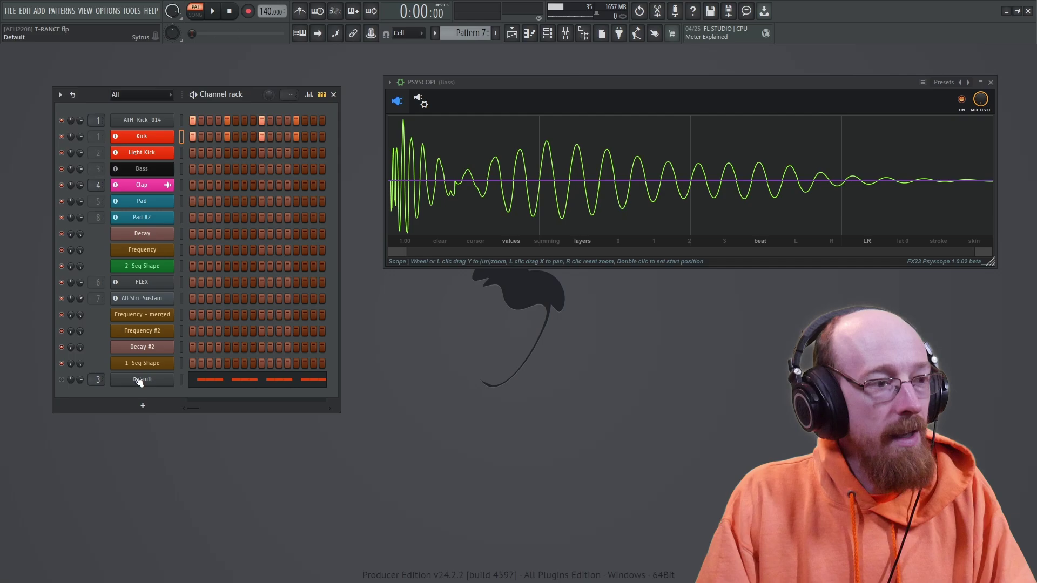
left_click(151, 384)
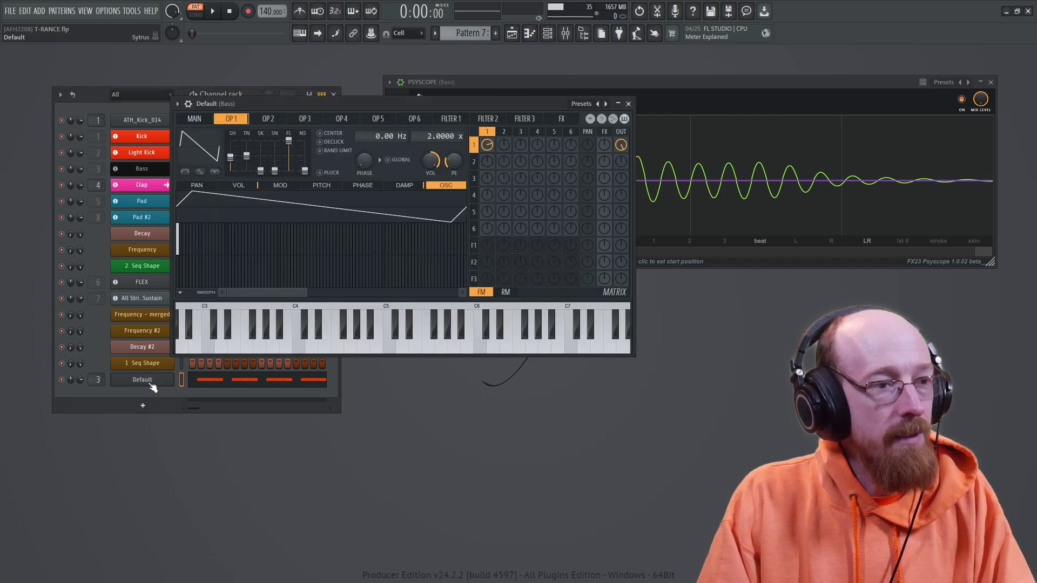
left_click(603, 106)
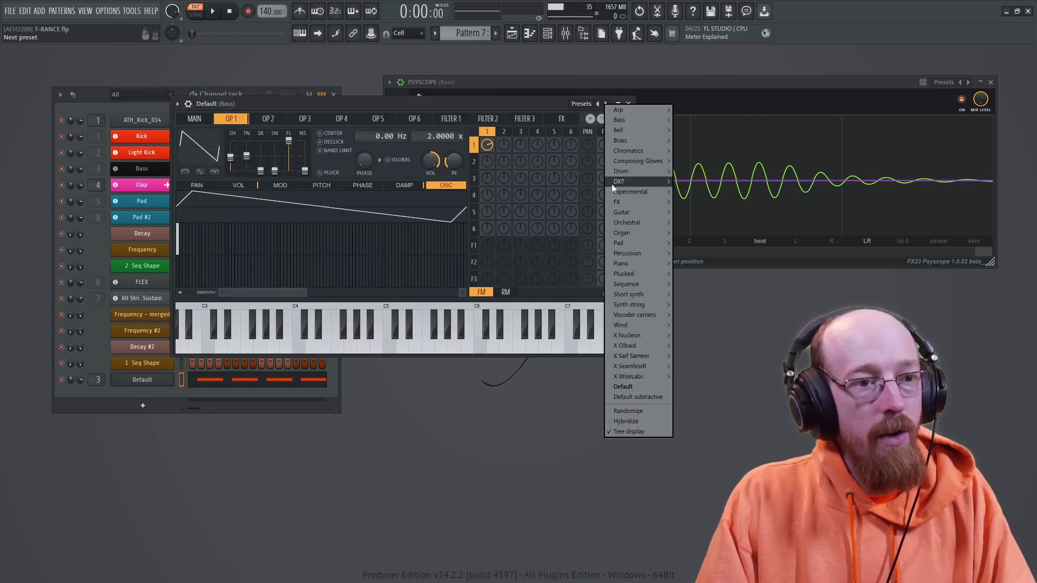
left_click(624, 386)
left_click_drag(423, 104, 290, 105)
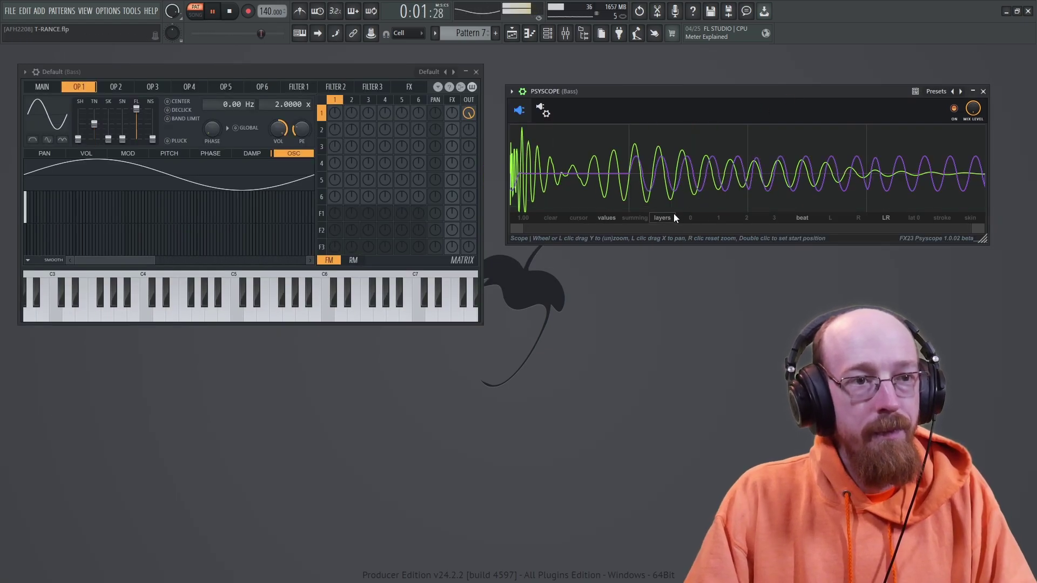
key("space")
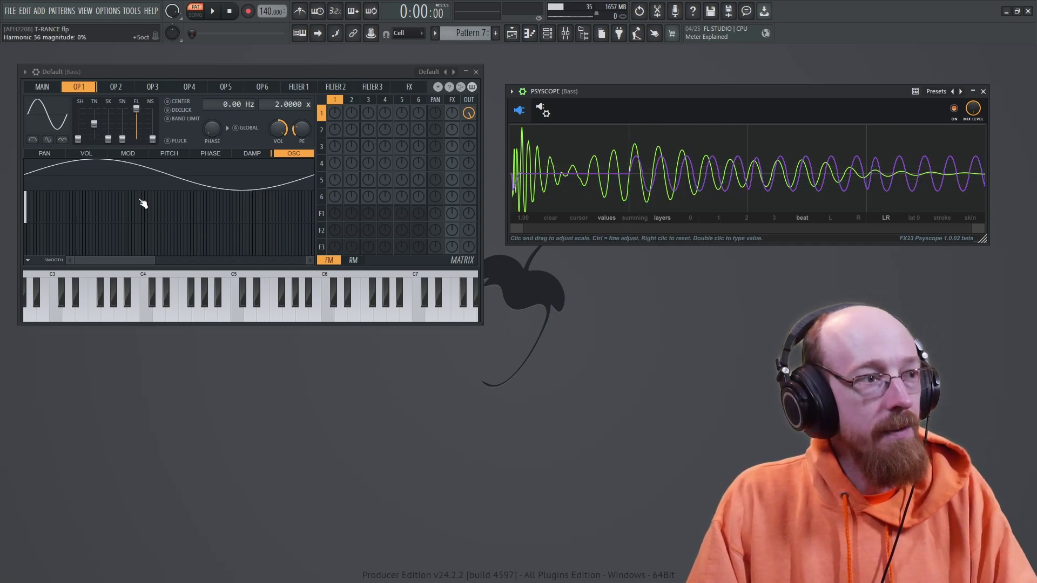
Give Sytrus OP1's volume envelope a zero attack and a short, falling decay, then audition it
left_click(86, 154)
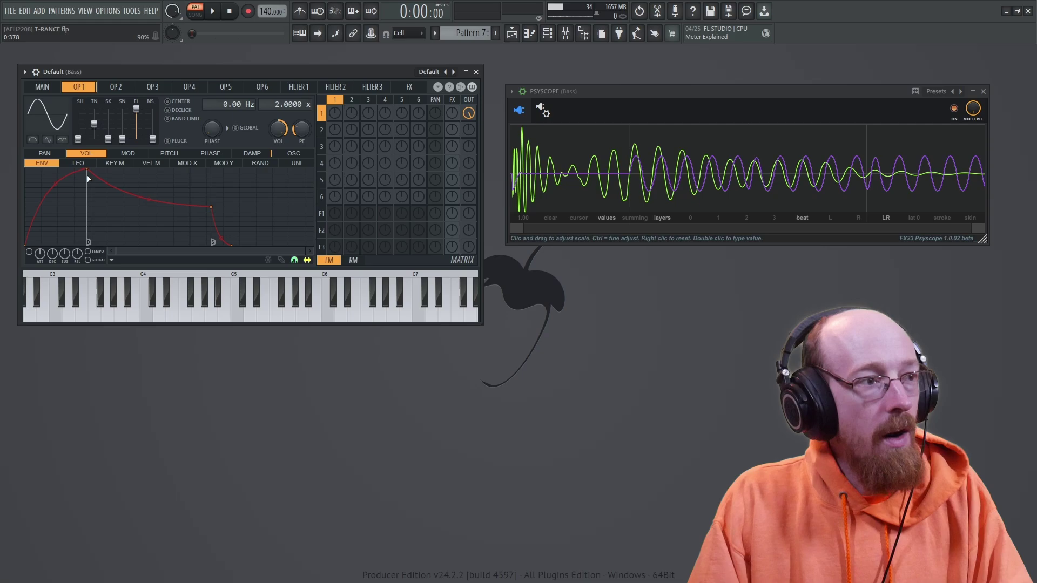
left_click_drag(88, 178, 26, 172)
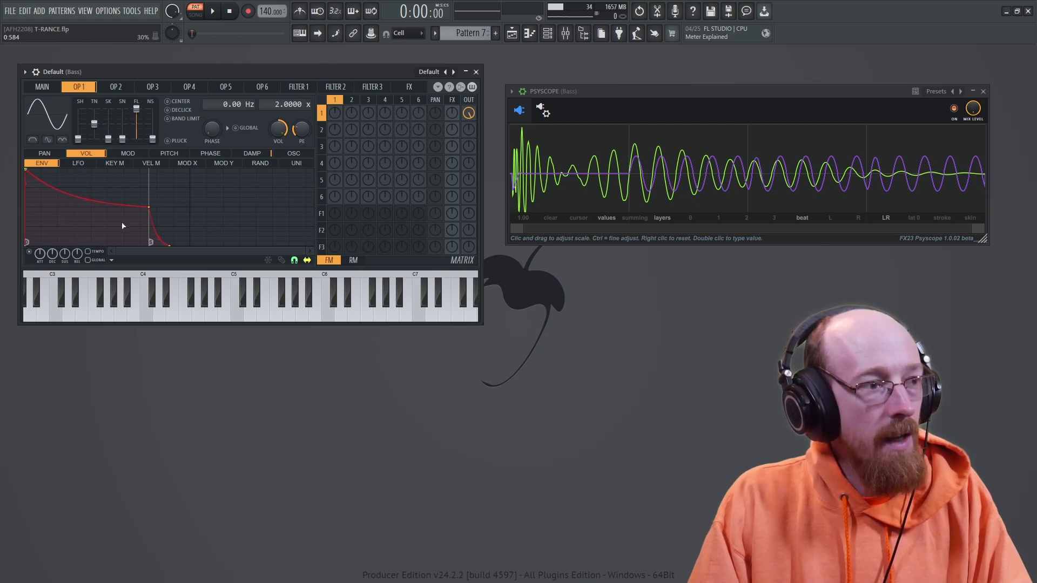
left_click_drag(149, 207, 85, 270)
key("space")
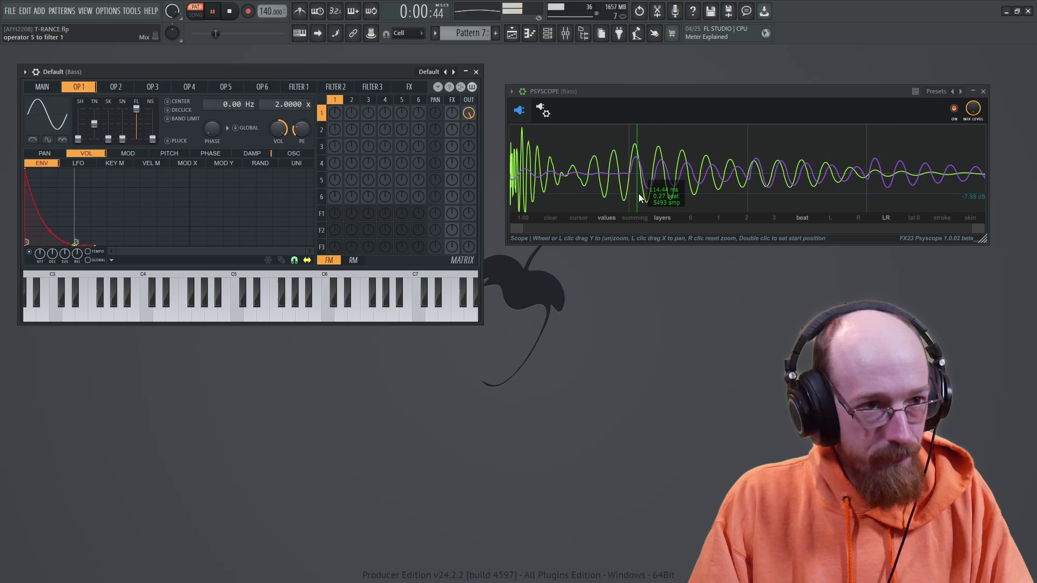
key("space")
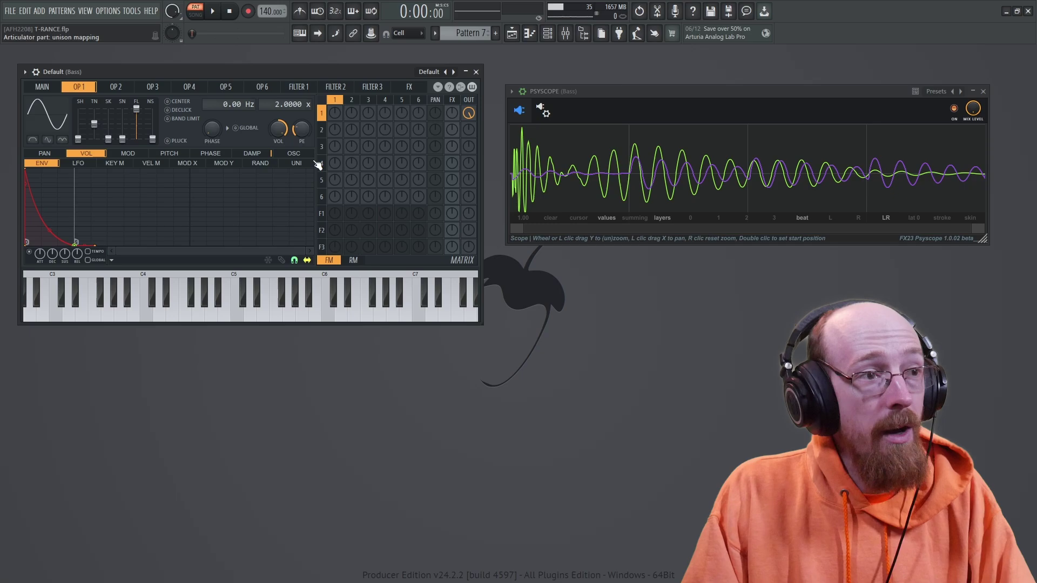
In OP1's OSC editor, shift harmonic 1's phase to 34%, then 56%, during playback
left_click(305, 153)
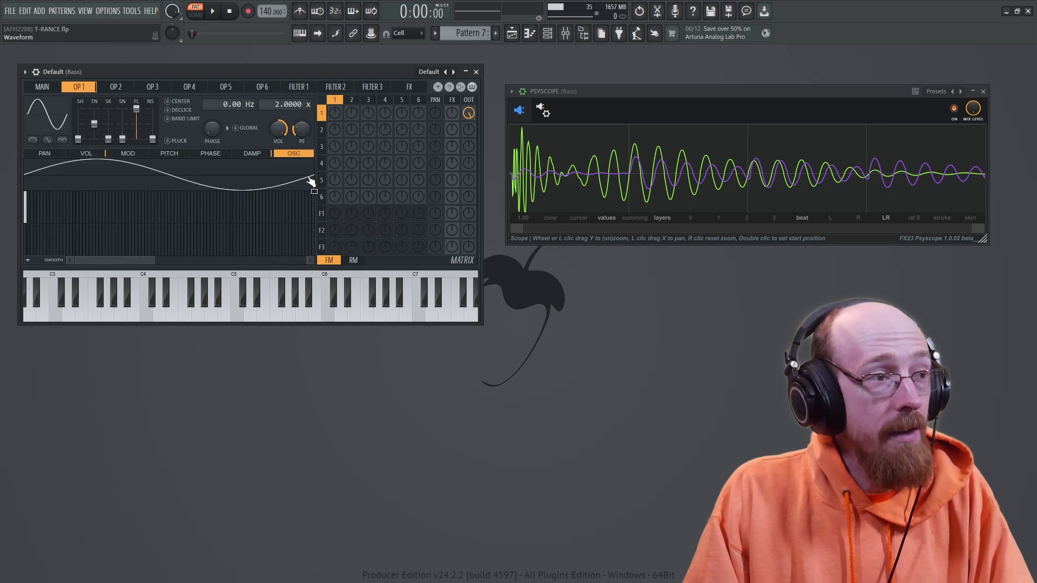
left_click(29, 240)
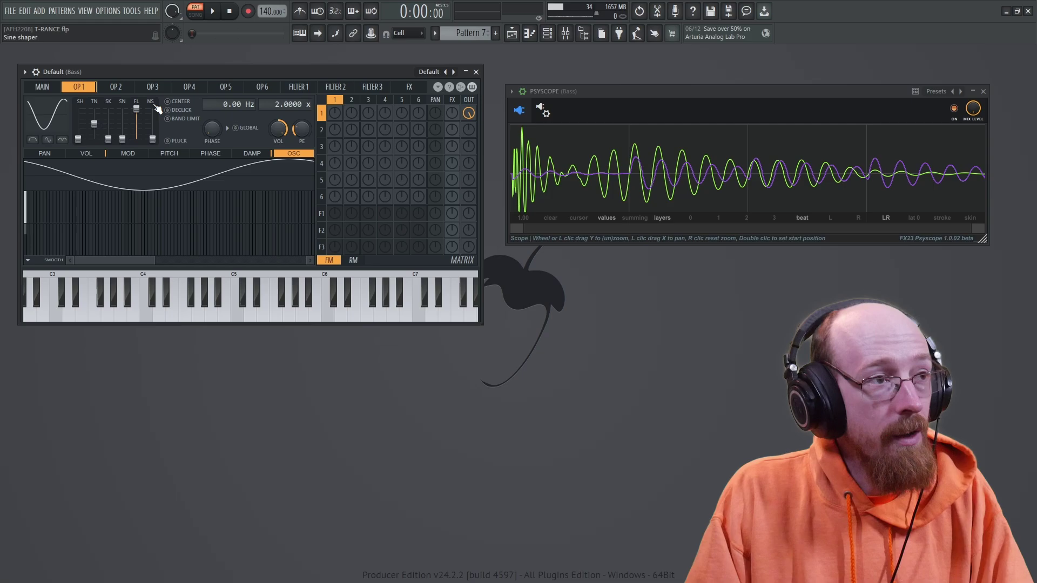
key("space")
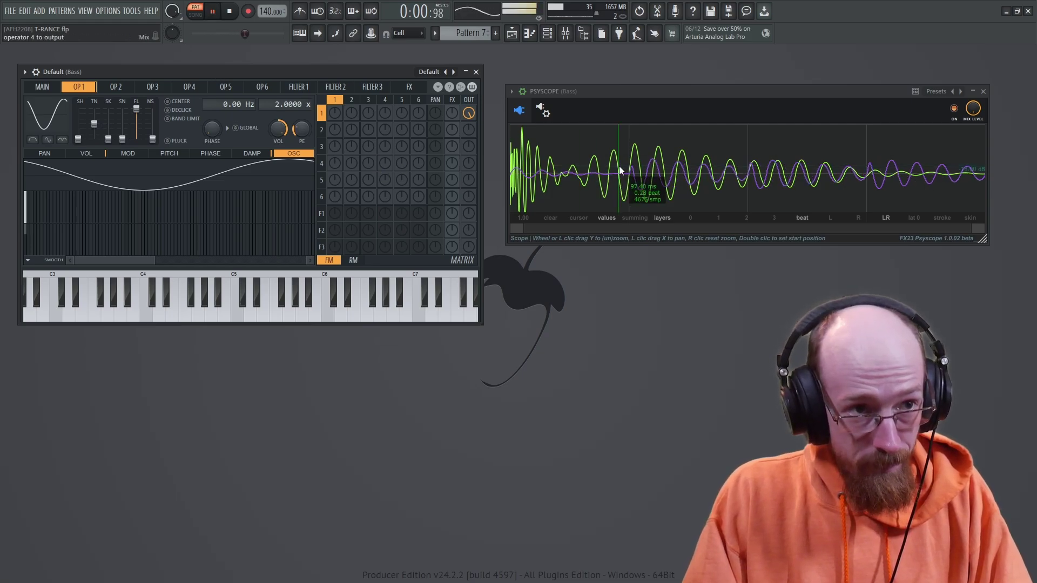
left_click(31, 248)
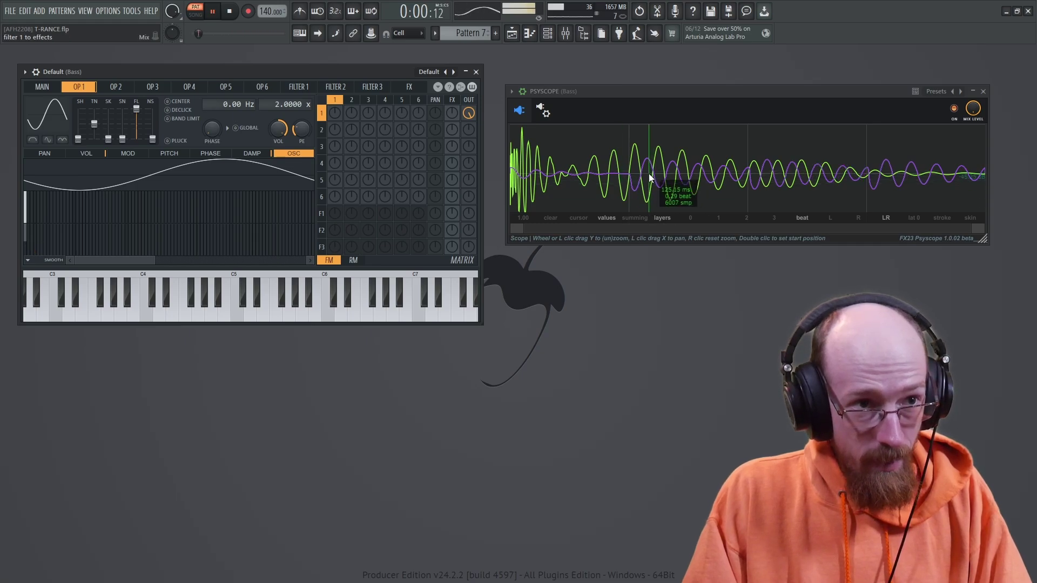
key("space")
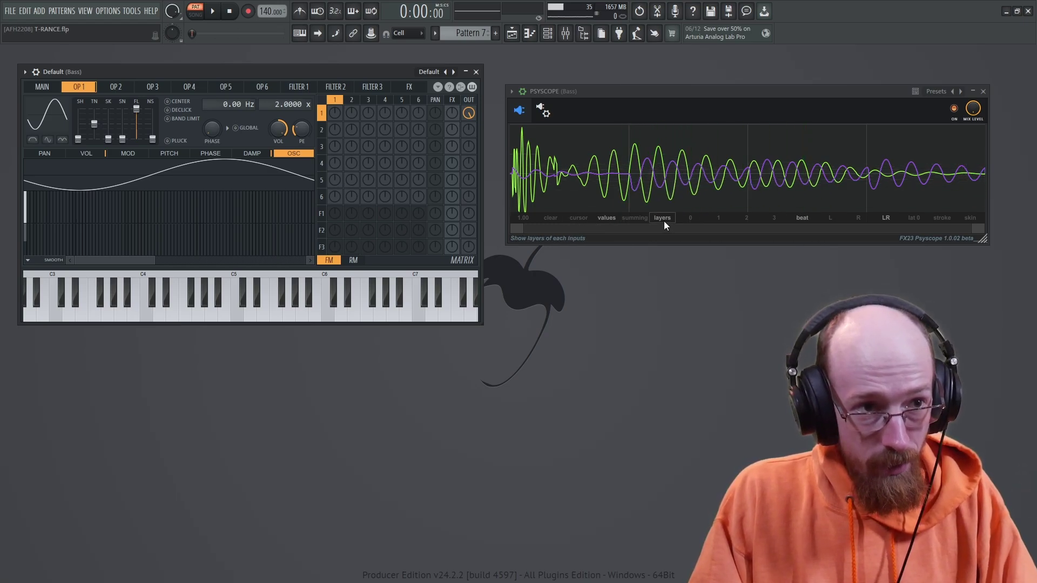
Switch Psyscope to summing mode and reset harmonic 1's phase to 0%
left_click(634, 217)
key("space")
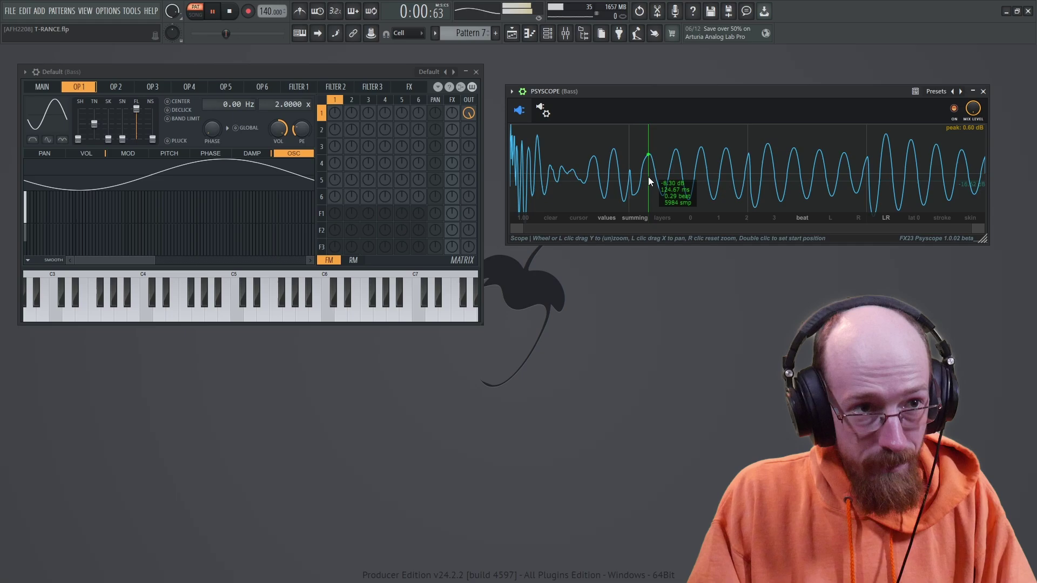
left_click(30, 223)
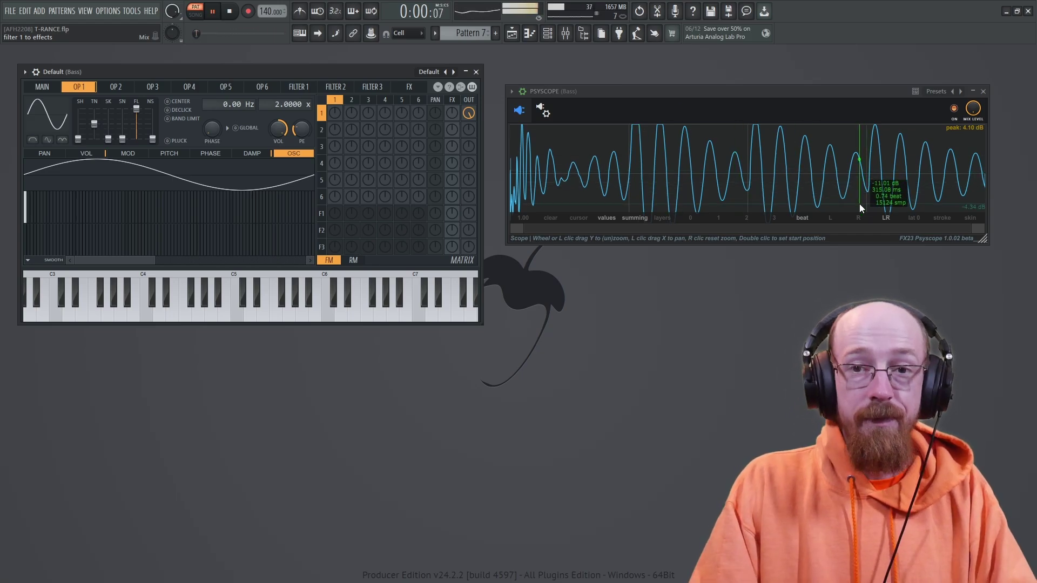
key("space")
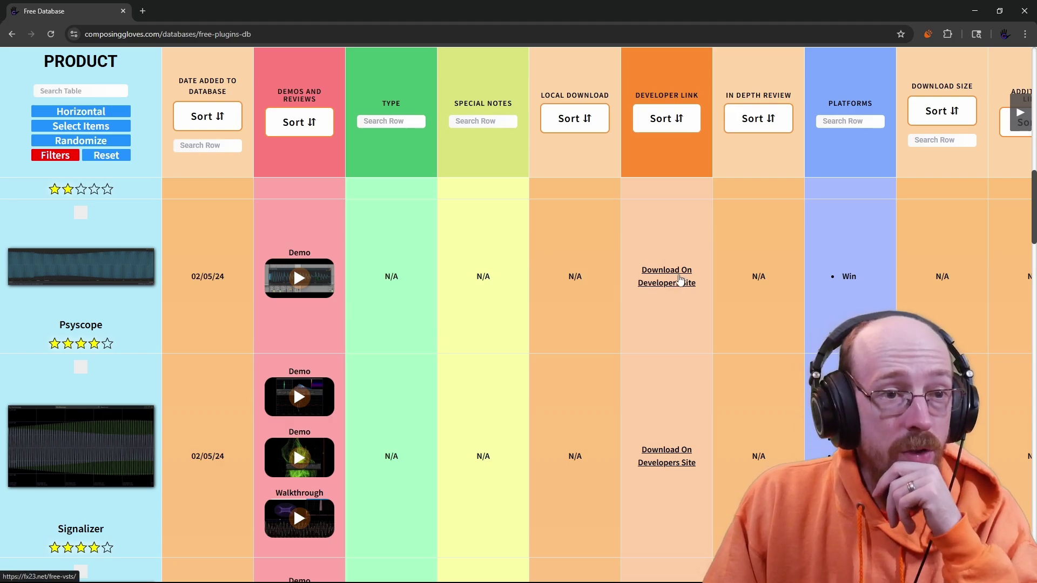
Open Psyscope's 'Download On Developers Site' link in a new tab
left_click(681, 281)
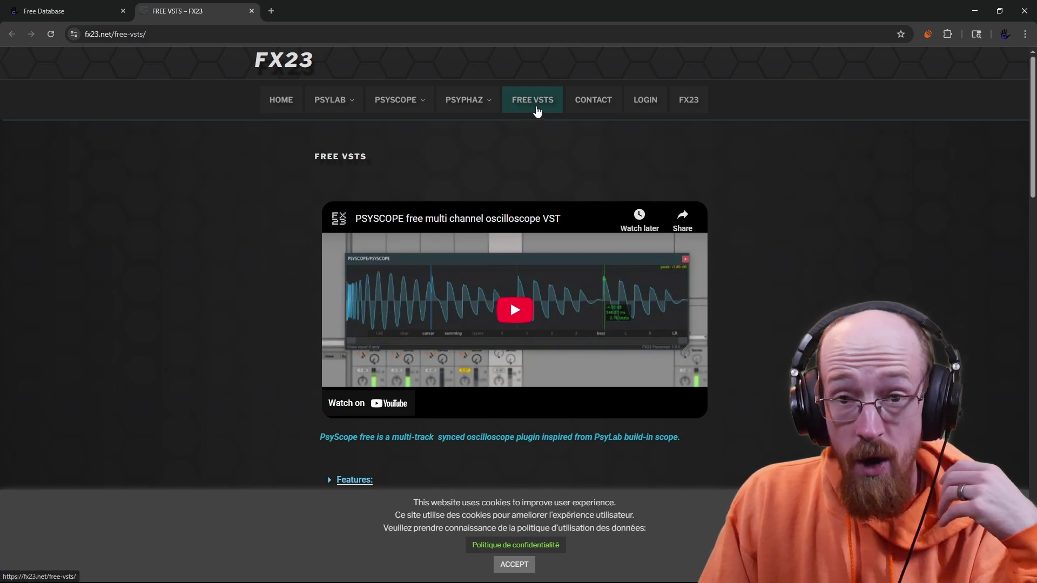
Scroll the FX23 PsyScope page to its routing guide and back, then return to the Free Database tab
mouse_move(398, 102)
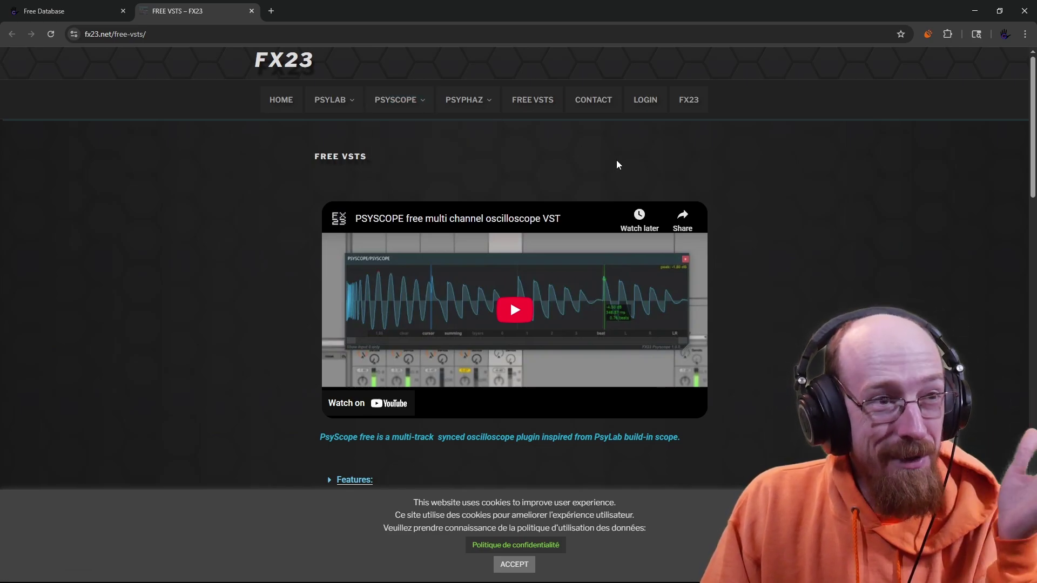
scroll(717, 260, "down", 15)
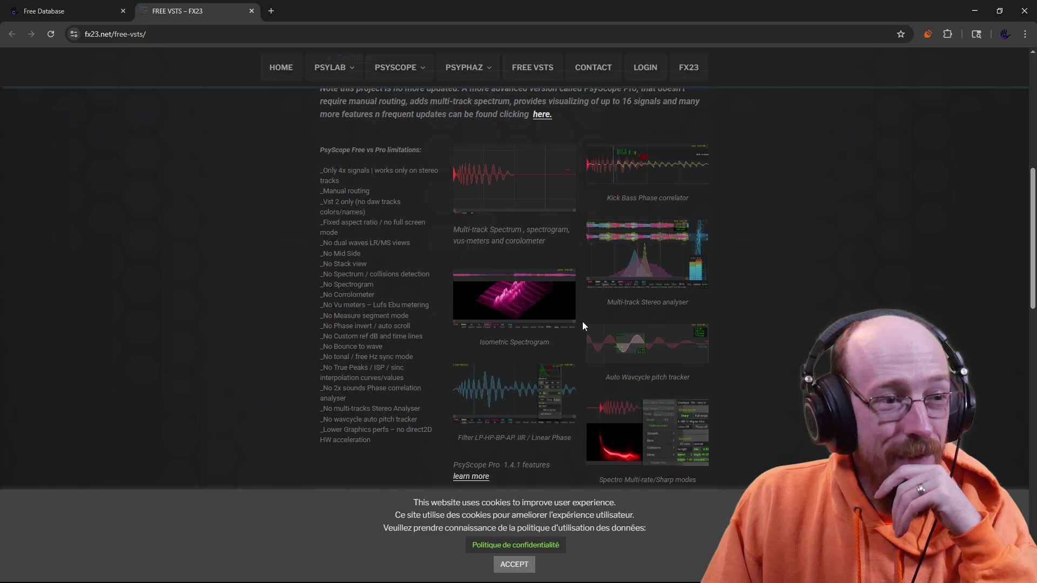
scroll(561, 300, "down", 5)
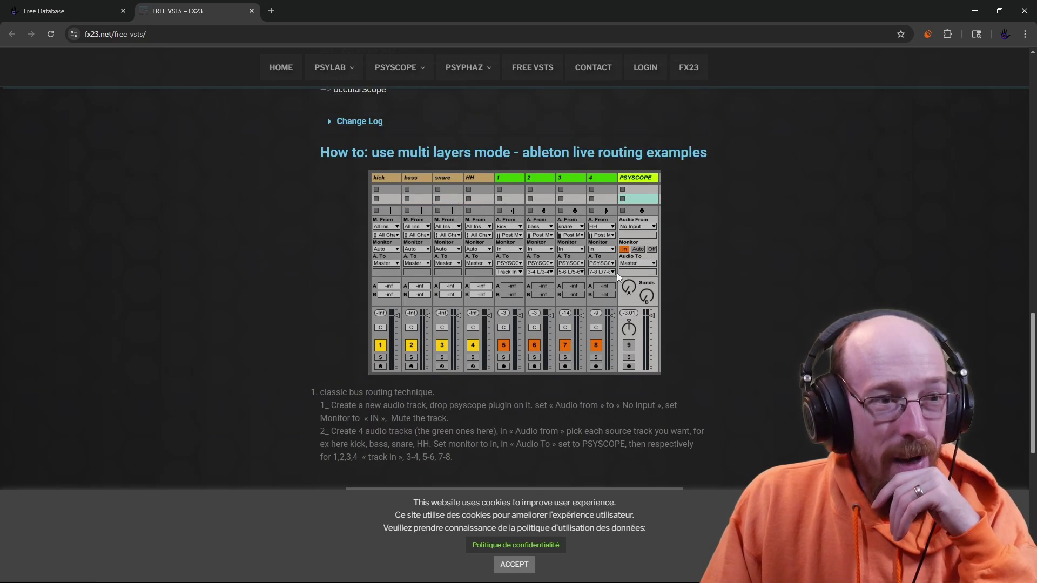
scroll(616, 273, "up", 13)
scroll(775, 292, "up", 2)
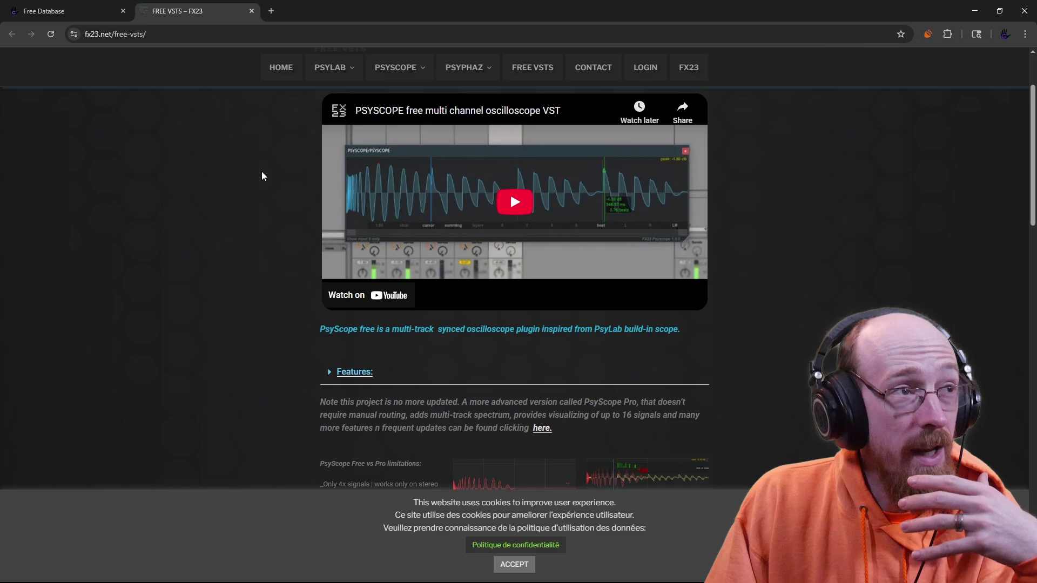
left_click(80, 7)
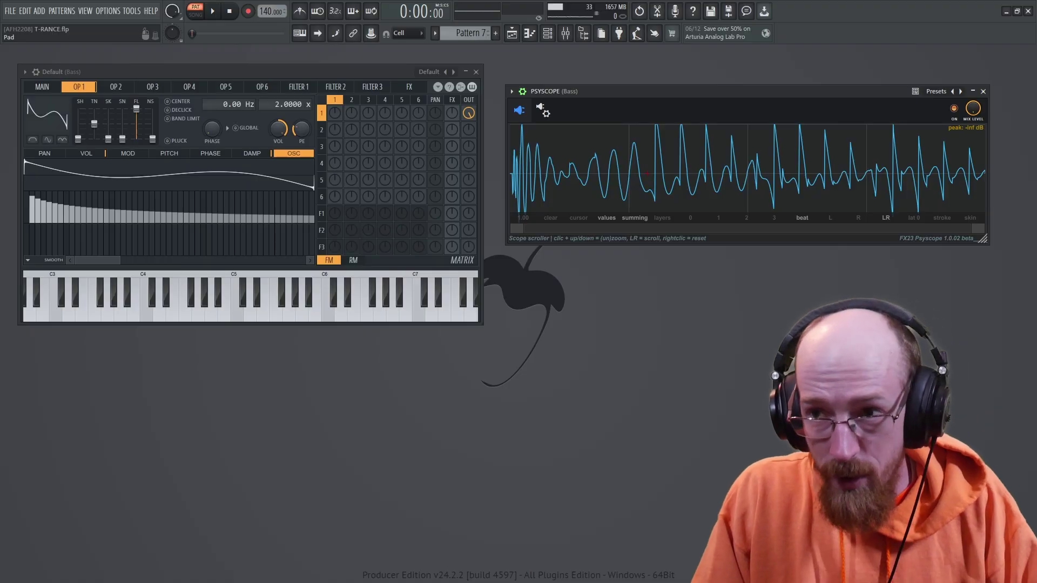
Open the mixer with F9, toggle the Kick insert's send to Bass off and on, then select Bass
key("F9")
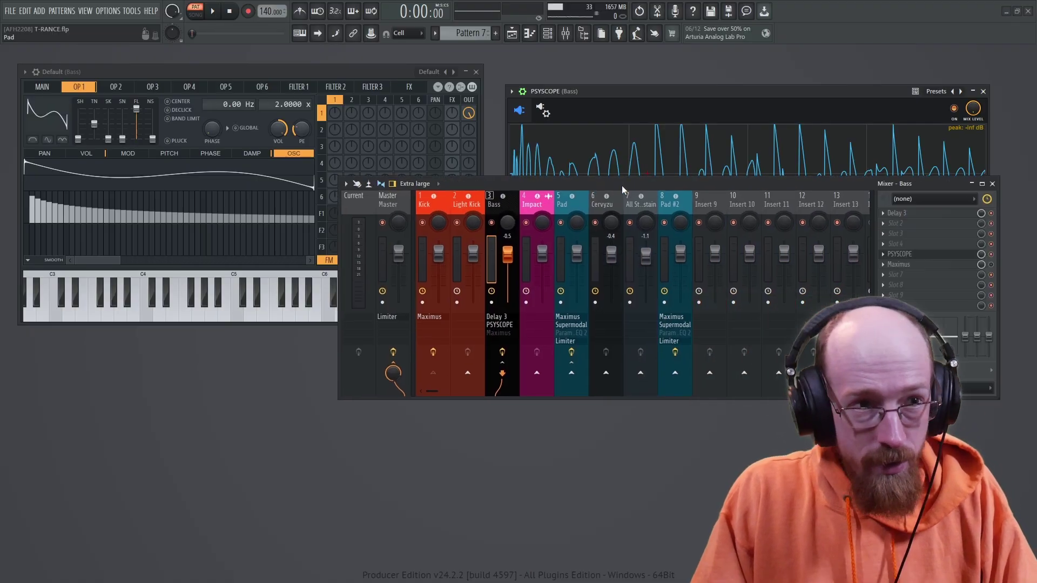
left_click_drag(621, 186, 537, 188)
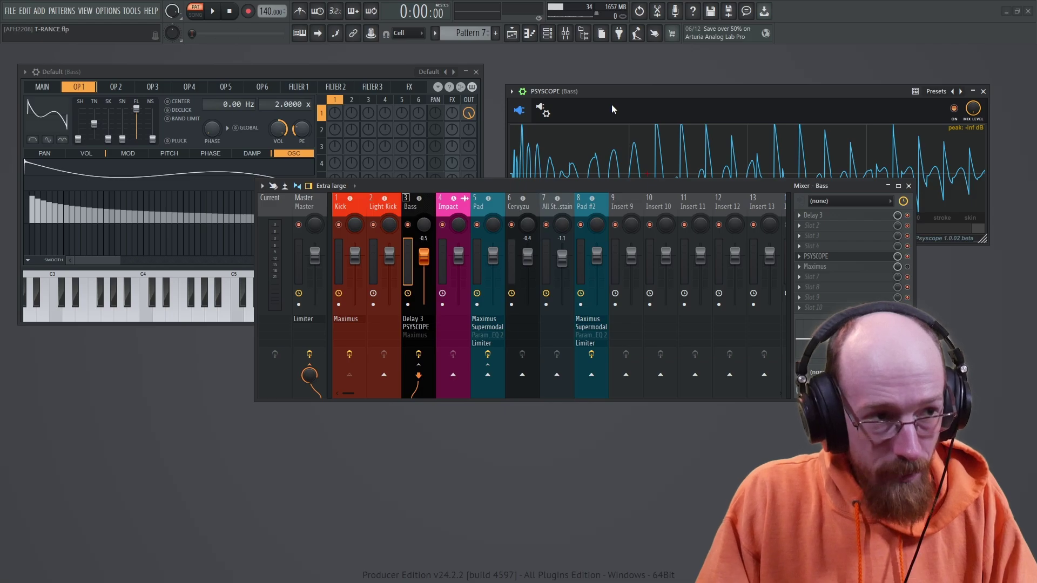
left_click(341, 243)
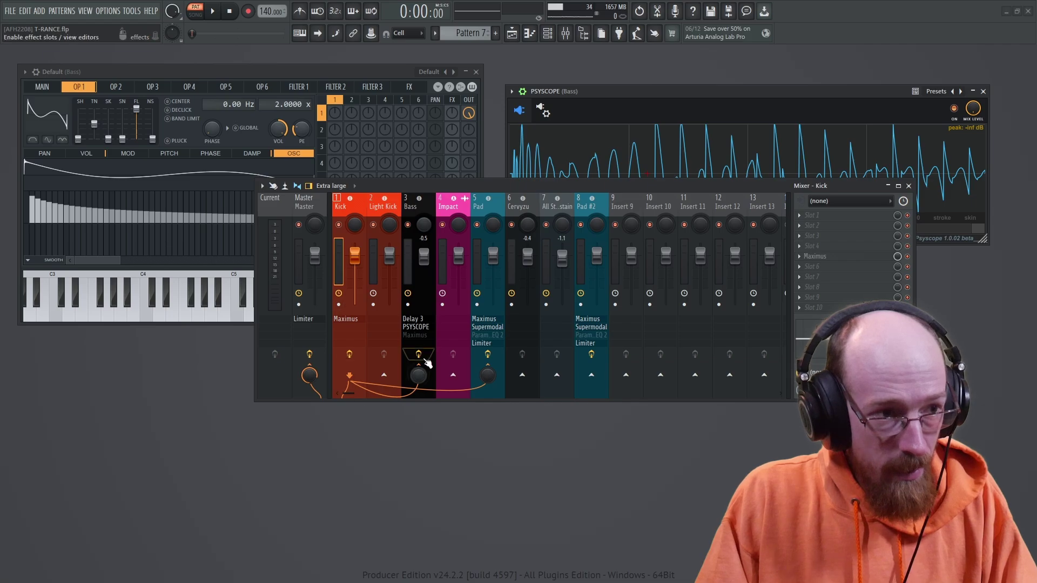
left_click(419, 375)
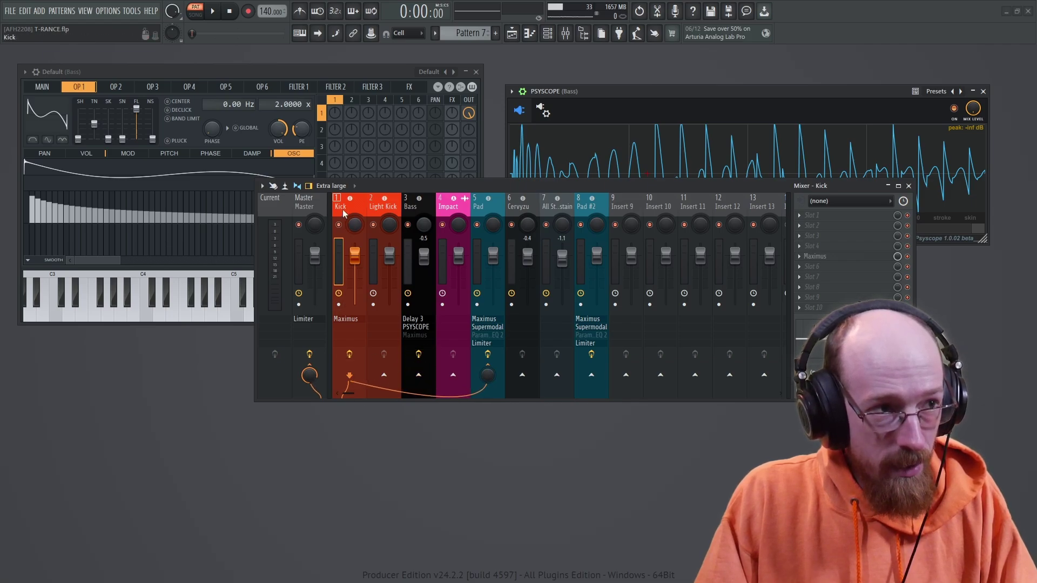
left_click(418, 375)
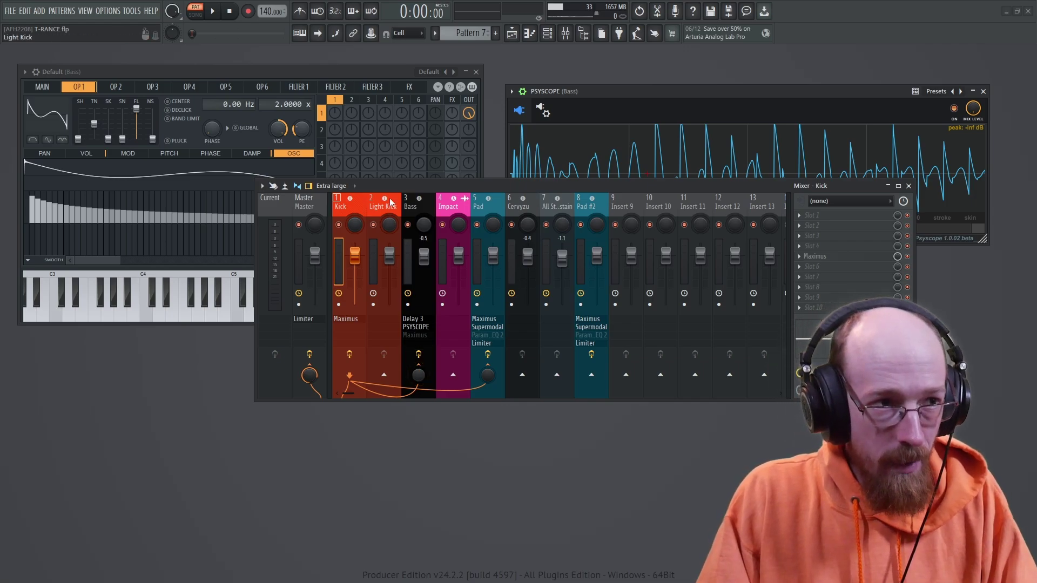
left_click(421, 210)
Check input 2's sidechain source in Psyscope's processing settings, then return to the scope view
left_click(542, 110)
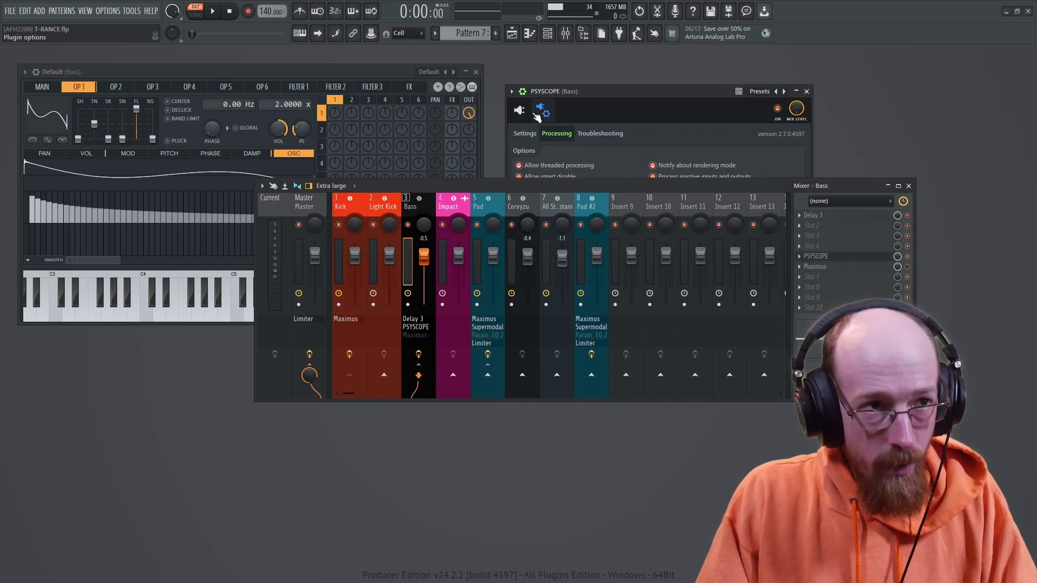
left_click_drag(610, 200, 601, 340)
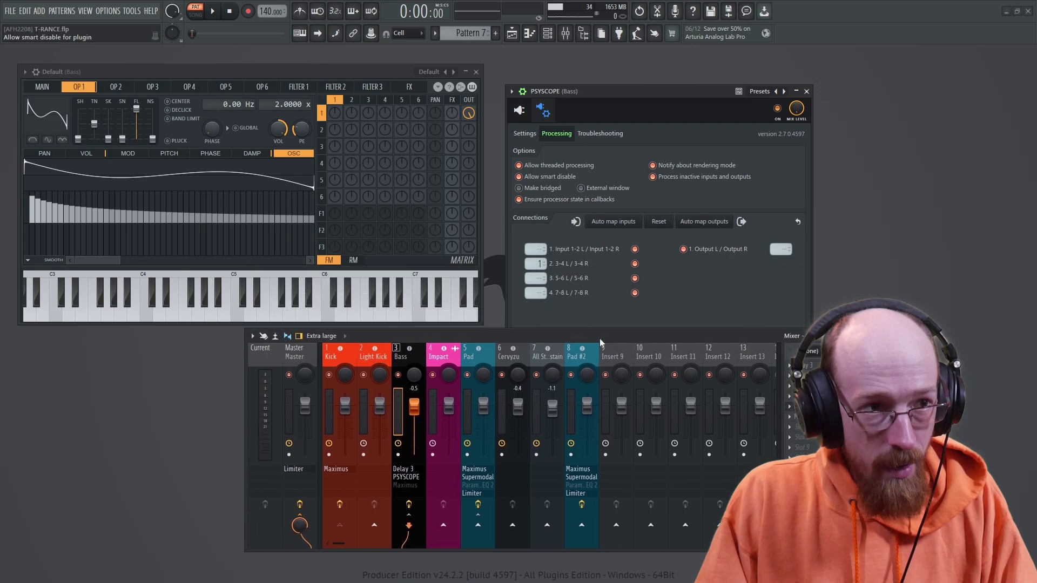
left_click(536, 263)
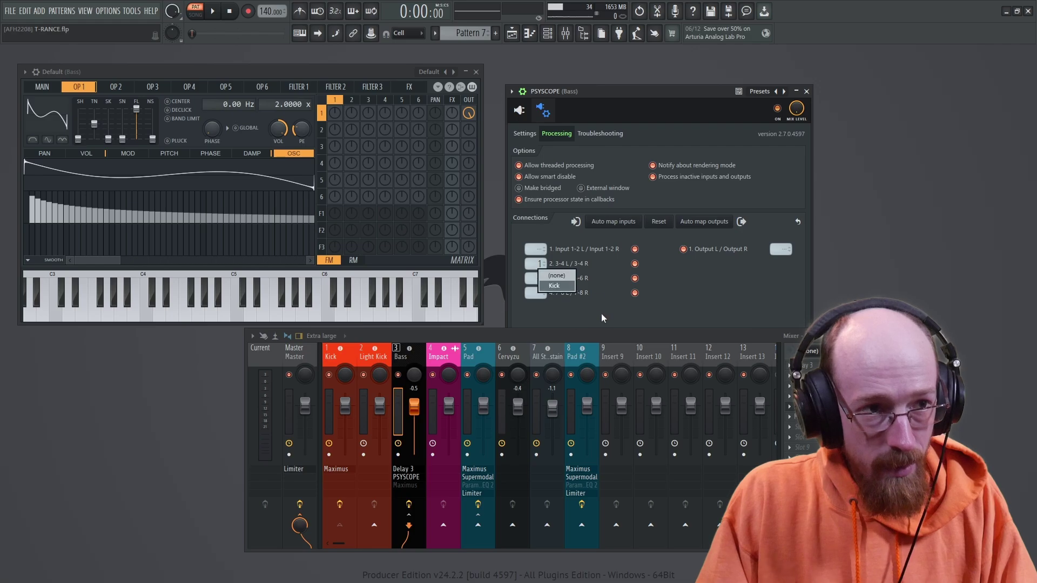
left_click(584, 274)
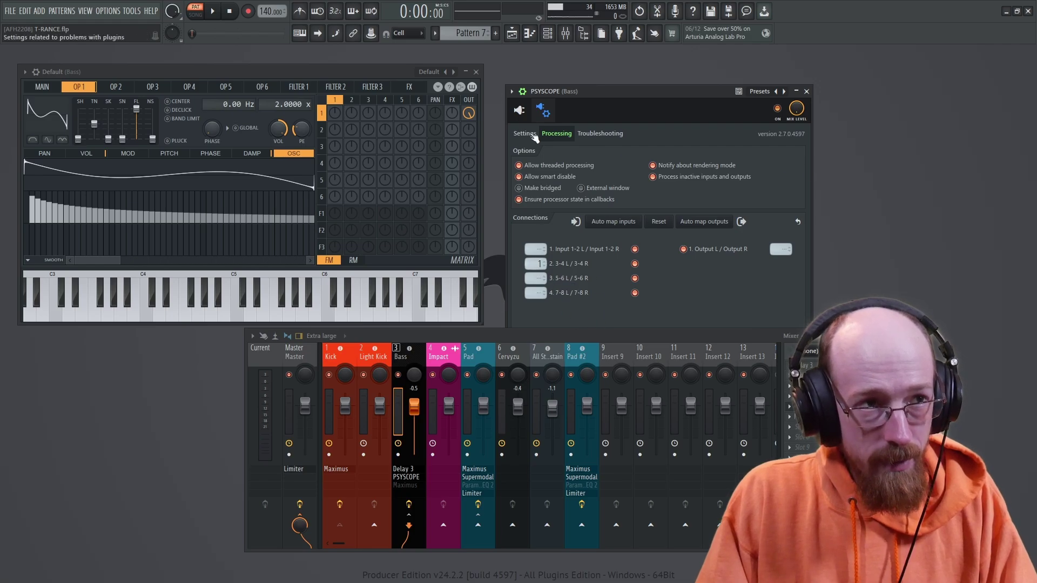
left_click(517, 111)
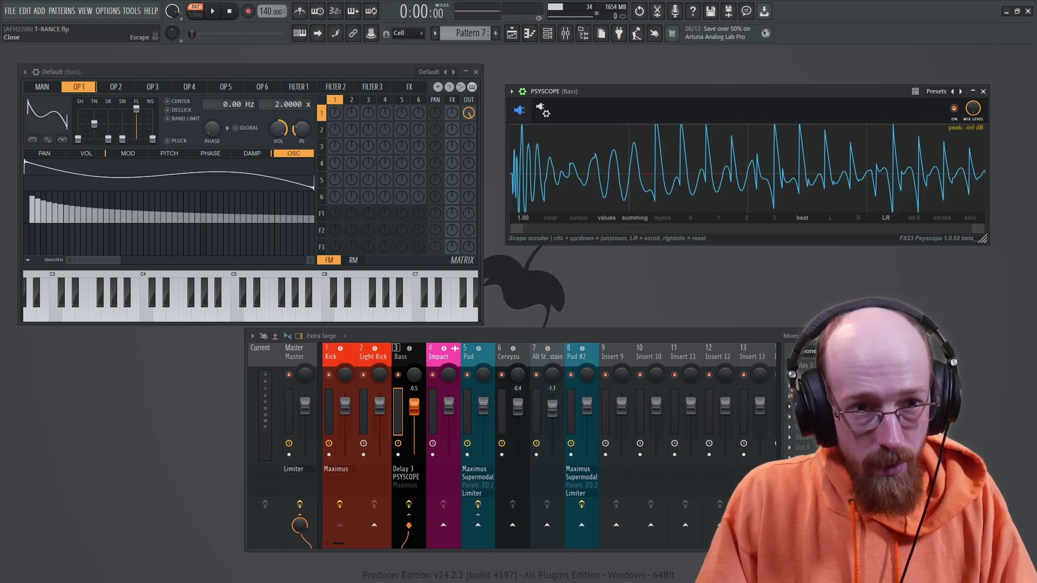
Close the Mixer with F9, leaving only Sytrus and Psyscope visible
key("F9")
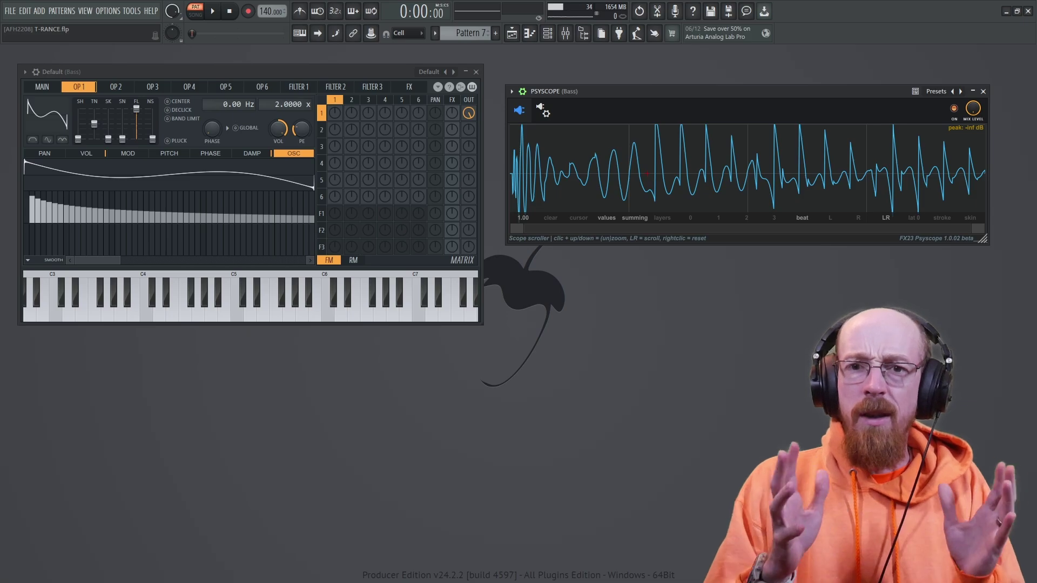